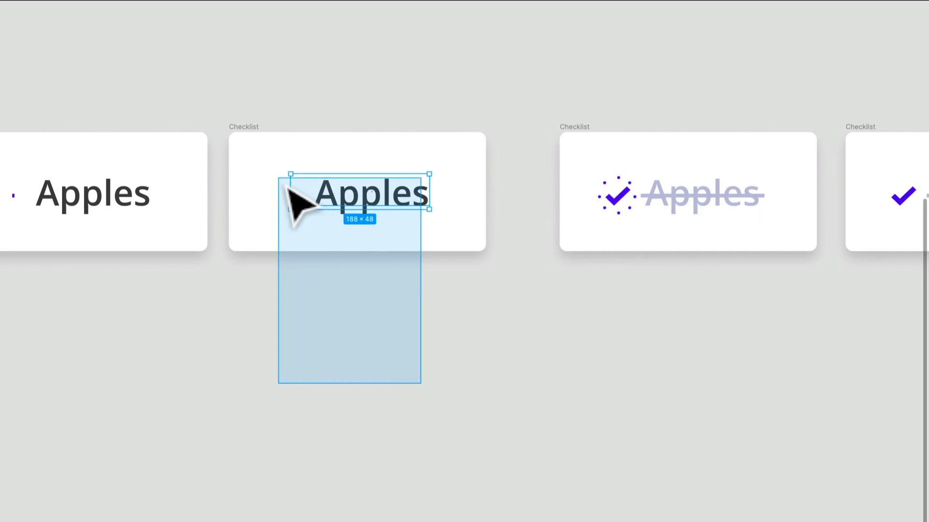
Replace the plain "Apples" text in the middle Checklist frame with the copied checkmark, confetti and struck-through "Apples".
{"action": "key", "text": "Delete"}
{"action": "key", "text": "ctrl+v"}
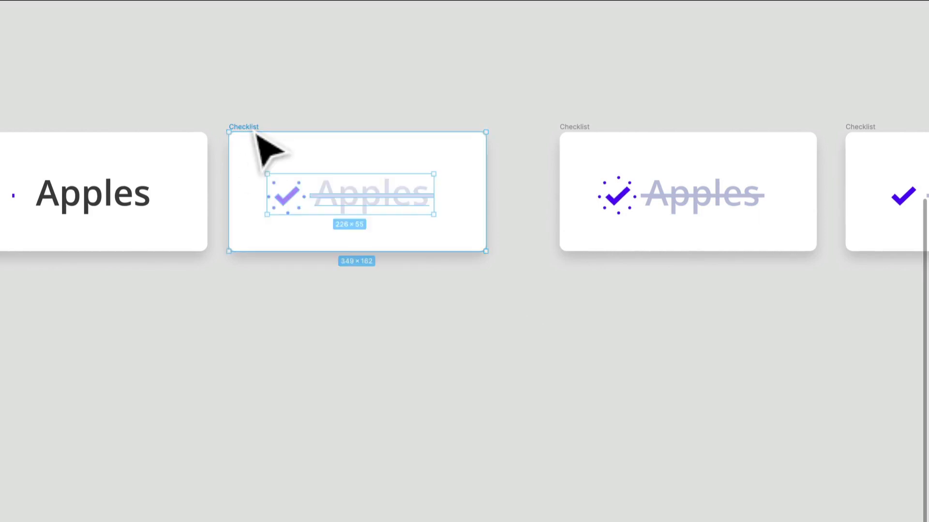
{"action": "left_click", "coordinate": [333, 325]}
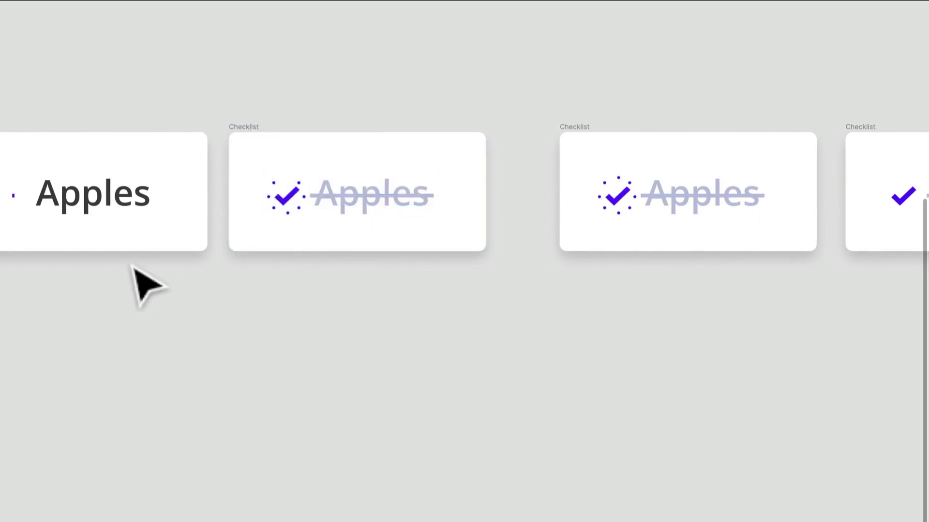
Delete the checkmark and its confetti dots from the updated Checklist frame, keeping the struck-through "Apples".
{"action": "scroll", "coordinate": [132, 265], "scroll_direction": "up", "scroll_amount": 3}
{"action": "left_click_drag", "start_coordinate": [213, 274], "coordinate": [486, 278]}
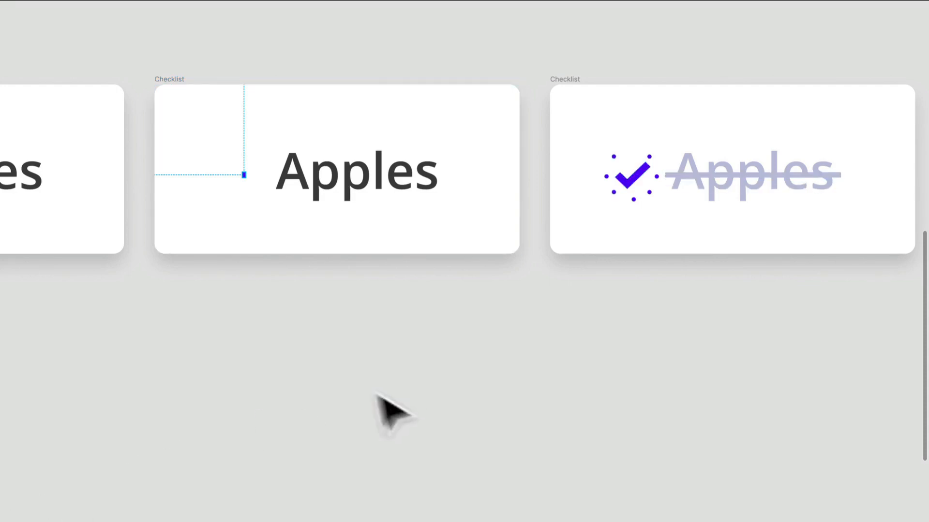
{"action": "left_click", "coordinate": [709, 187]}
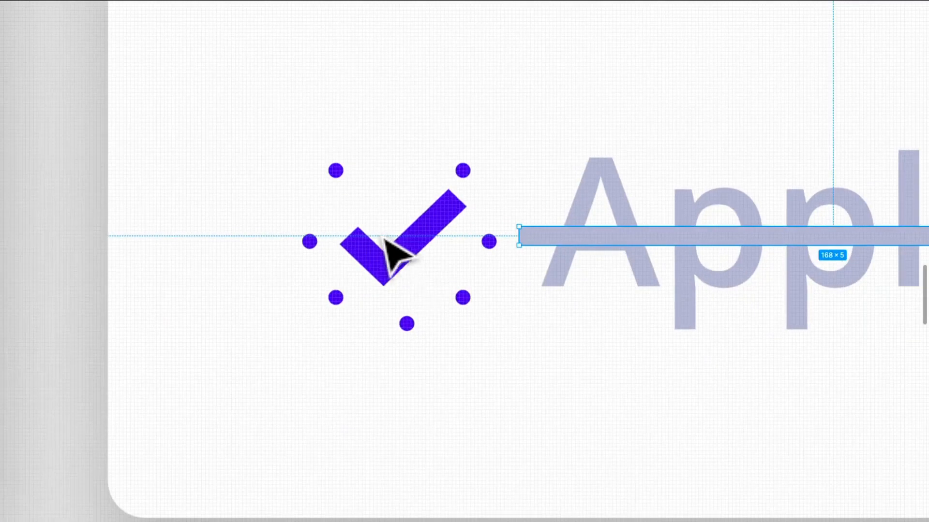
{"action": "left_click", "coordinate": [385, 235]}
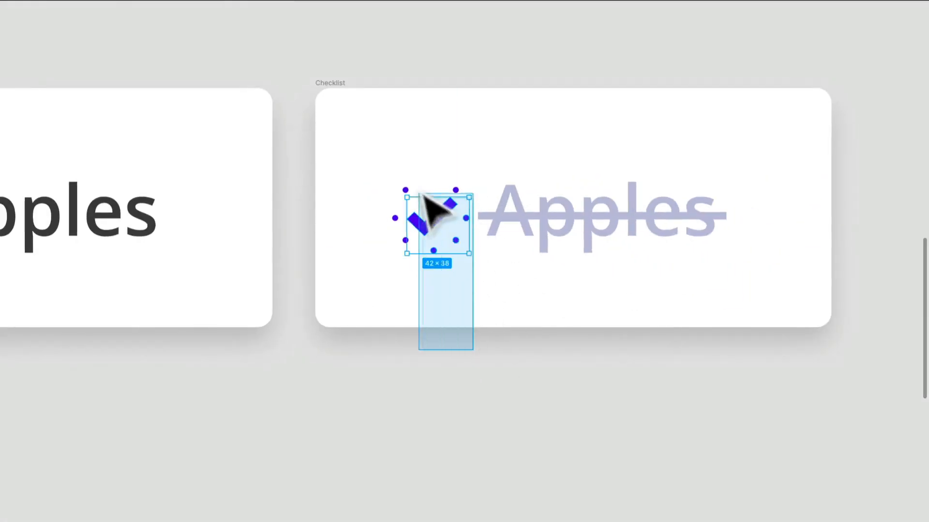
{"action": "key", "text": "Delete"}
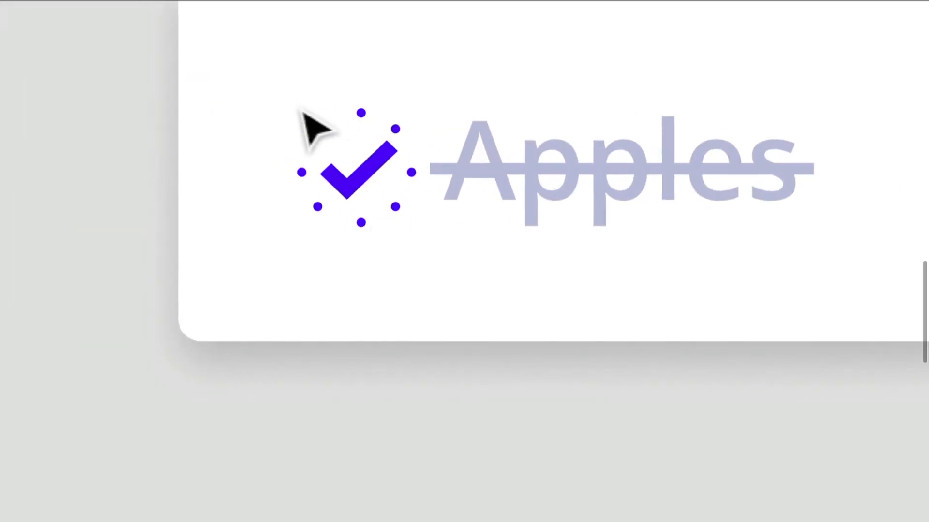
Copy the checkmark and all its confetti dots from the following Checklist frame and paste them into the frame without a checkmark.
{"action": "left_click_drag", "start_coordinate": [275, 99], "coordinate": [425, 279]}
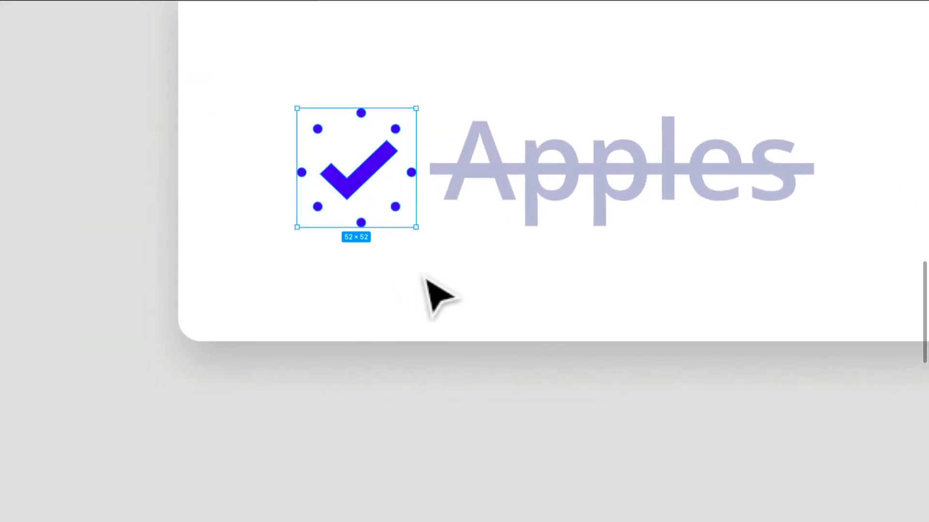
{"action": "left_click_drag", "start_coordinate": [104, 333], "coordinate": [491, 323]}
{"action": "scroll", "coordinate": [490, 324], "scroll_direction": "down", "scroll_amount": 5}
{"action": "left_click_drag", "start_coordinate": [395, 341], "coordinate": [479, 341]}
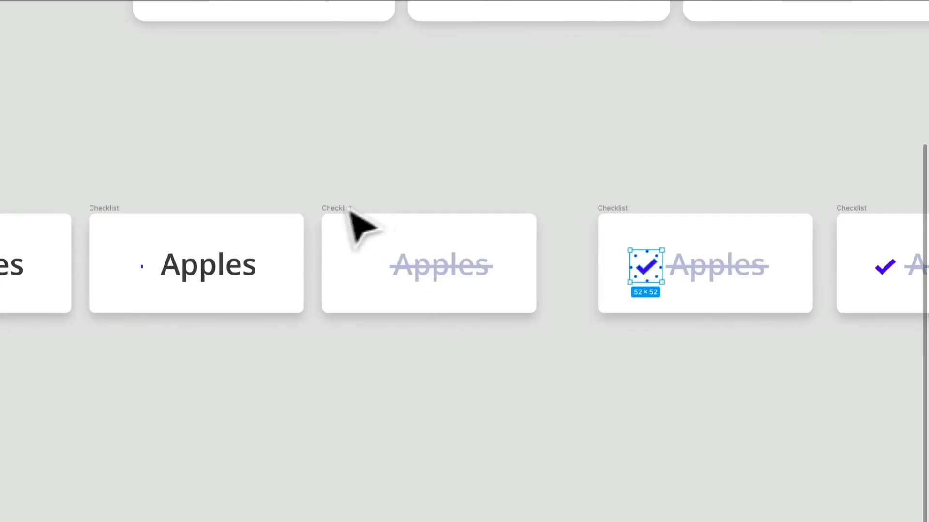
{"action": "left_click", "coordinate": [352, 234]}
{"action": "key", "text": "ctrl+v"}
Fine-tune the position of the pasted checkmark and confetti beside the struck-through "Apples", nudging them 1 px right.
{"action": "scroll", "coordinate": [364, 259], "scroll_direction": "up", "scroll_amount": 5}
{"action": "scroll", "coordinate": [382, 264], "scroll_direction": "up", "scroll_amount": 3}
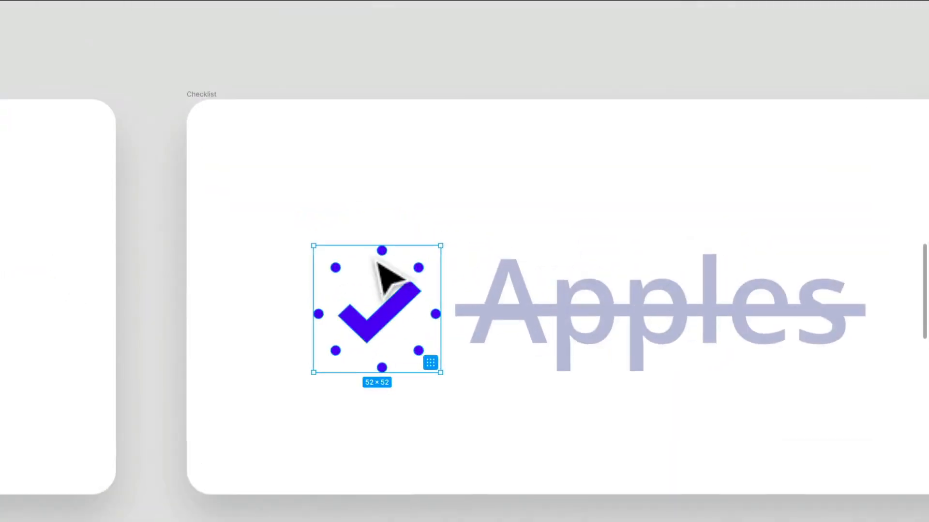
{"action": "left_click_drag", "start_coordinate": [378, 262], "coordinate": [376, 262]}
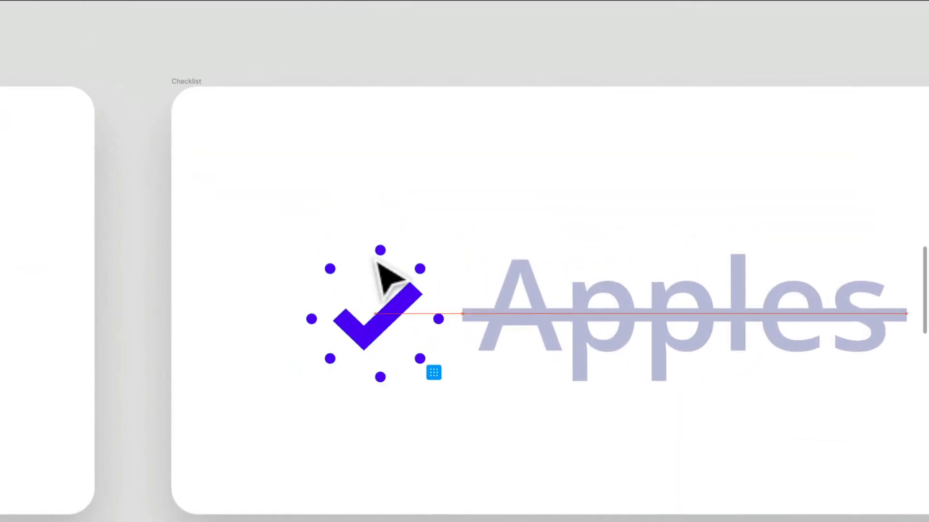
{"action": "scroll", "coordinate": [417, 395], "scroll_direction": "up", "scroll_amount": 5}
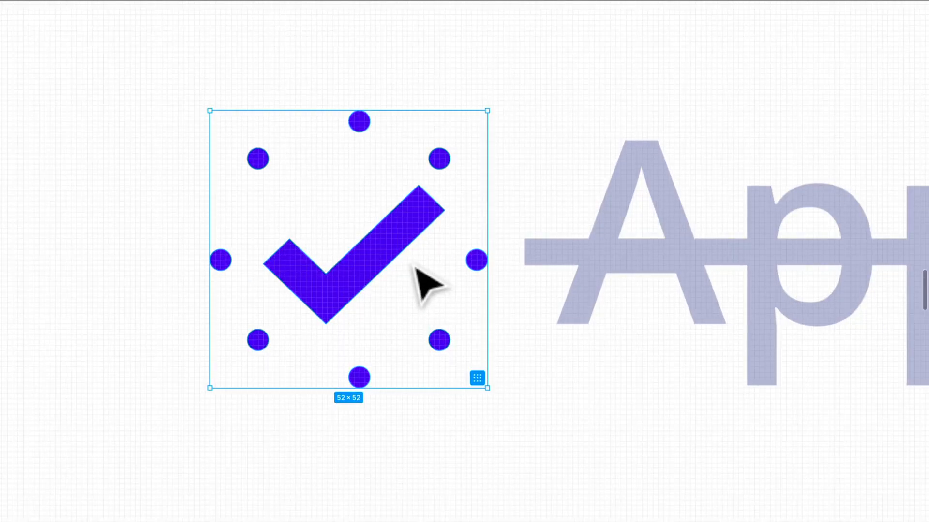
{"action": "key", "text": "Right"}
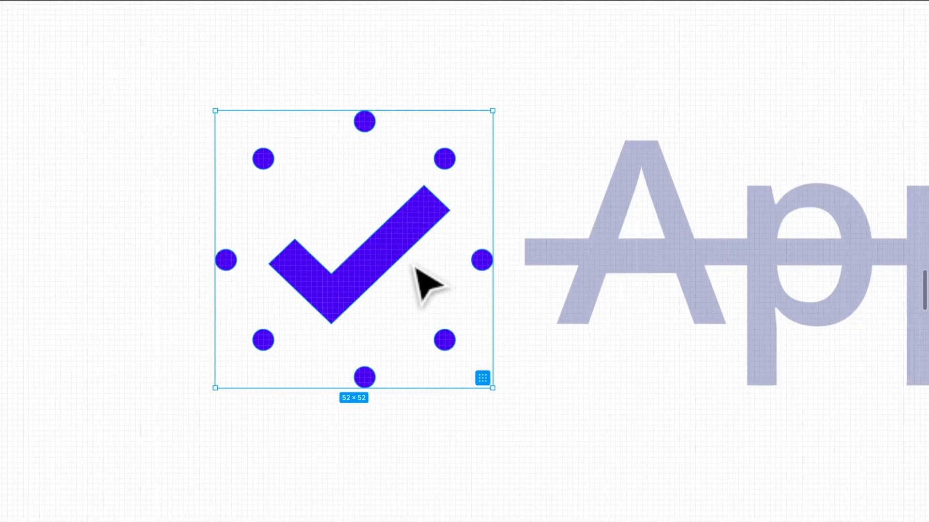
Scale the checkmark inside the confetti ring down about its centre to 2 × 2 px.
{"action": "double_click", "coordinate": [416, 257]}
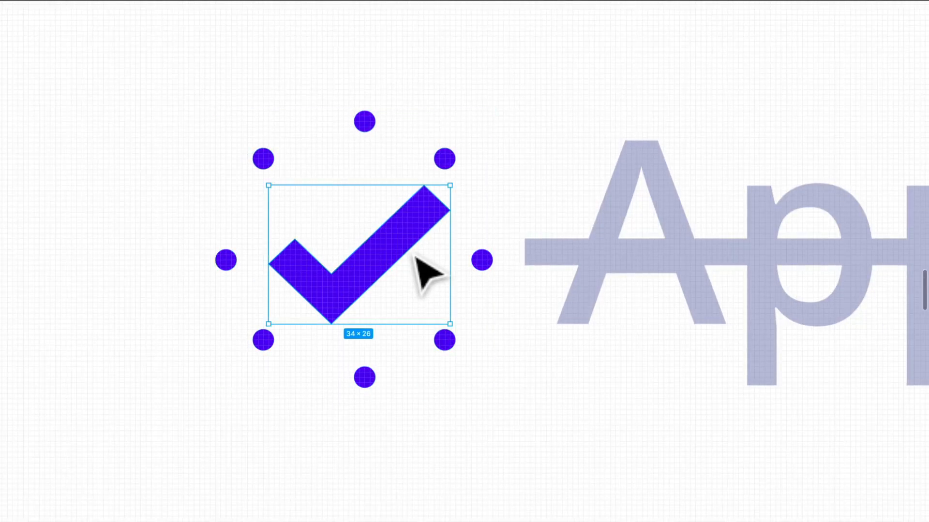
{"action": "left_click_drag", "start_coordinate": [465, 201], "coordinate": [396, 257]}
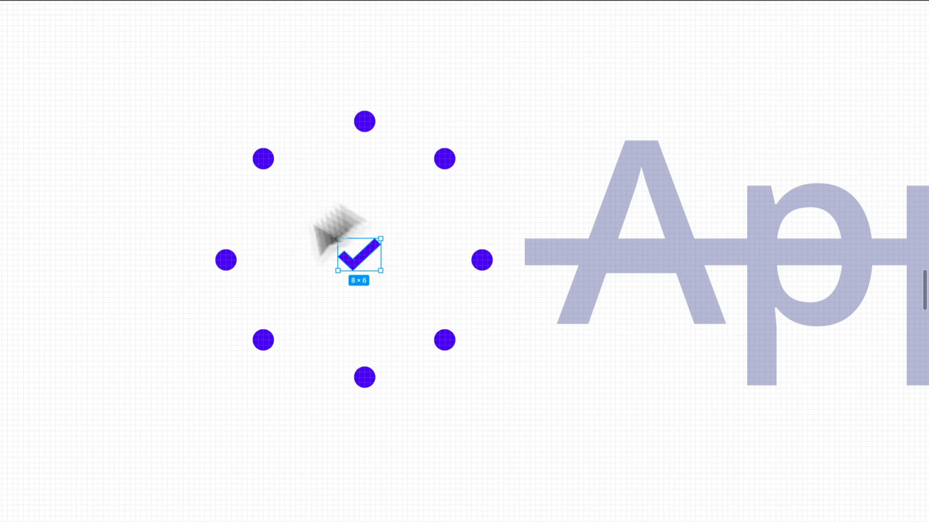
{"action": "scroll", "coordinate": [362, 268], "scroll_direction": "up", "scroll_amount": 5}
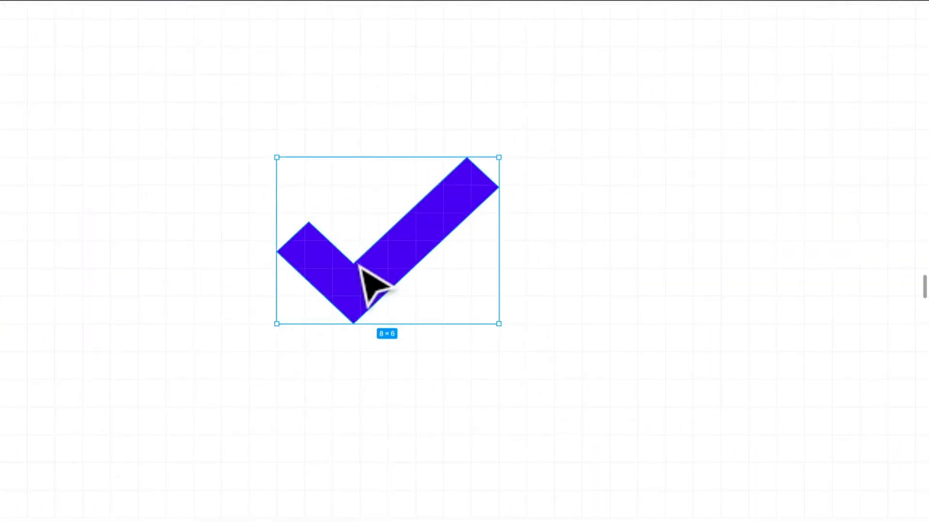
{"action": "scroll", "coordinate": [362, 268], "scroll_direction": "down", "scroll_amount": 2}
{"action": "scroll", "coordinate": [432, 213], "scroll_direction": "up", "scroll_amount": 5}
{"action": "left_click_drag", "start_coordinate": [457, 266], "coordinate": [510, 252]}
{"action": "key", "text": "shift+2"}
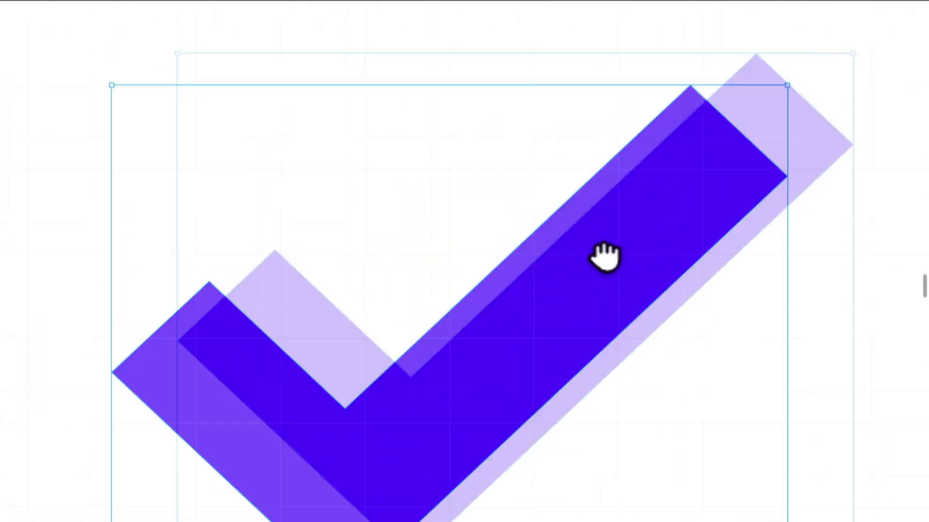
{"action": "key", "text": "alt"}
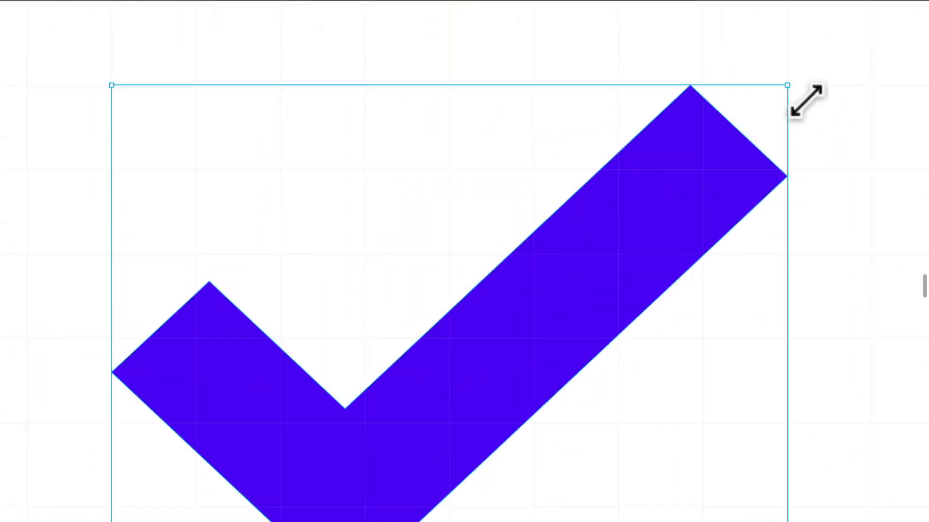
{"action": "left_click_drag", "start_coordinate": [771, 144], "coordinate": [519, 277]}
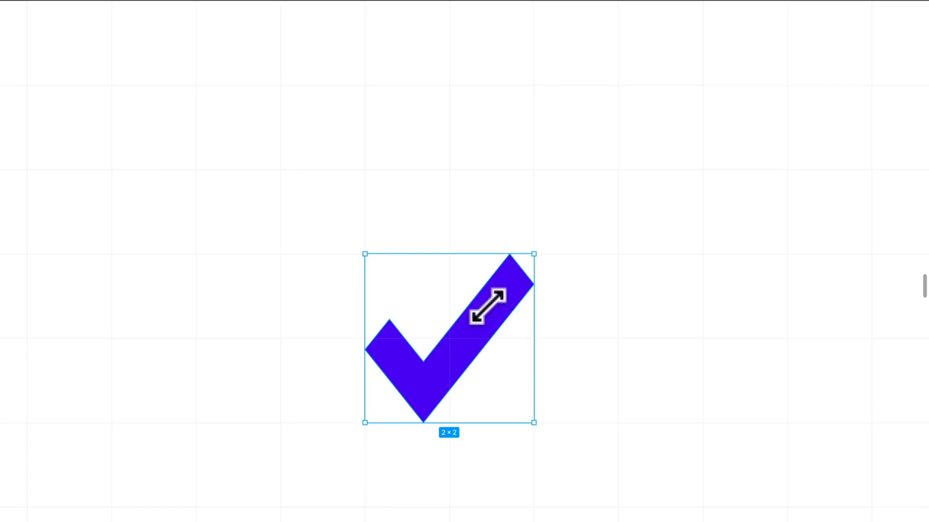
{"action": "left_click_drag", "start_coordinate": [487, 306], "coordinate": [490, 301]}
Shrink the checkmark further to 1 × 1 px.
{"action": "scroll", "coordinate": [493, 294], "scroll_direction": "up", "scroll_amount": 3}
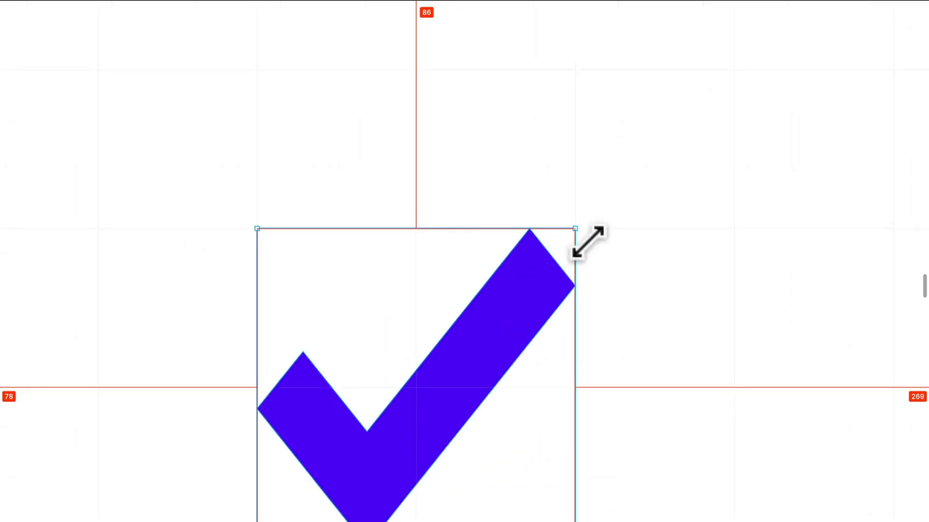
{"action": "left_click_drag", "start_coordinate": [587, 242], "coordinate": [498, 300]}
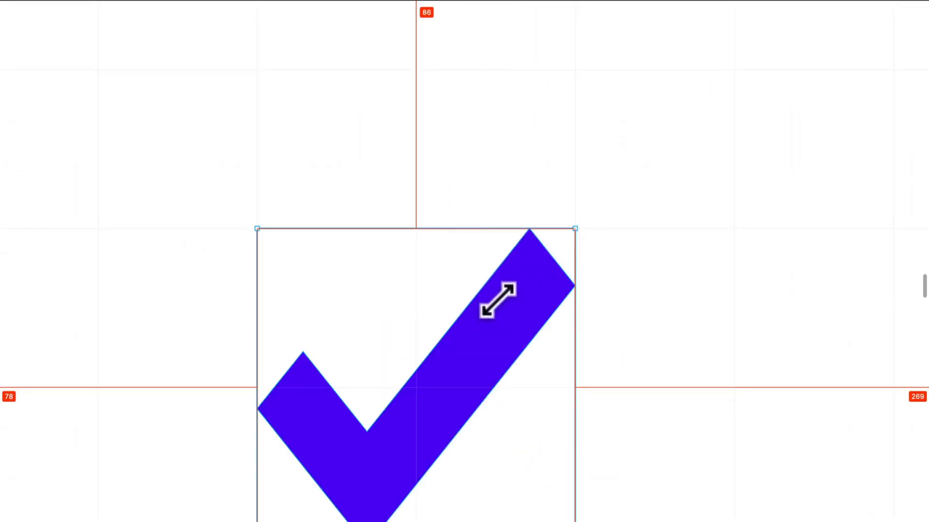
{"action": "left_click_drag", "start_coordinate": [451, 324], "coordinate": [388, 332]}
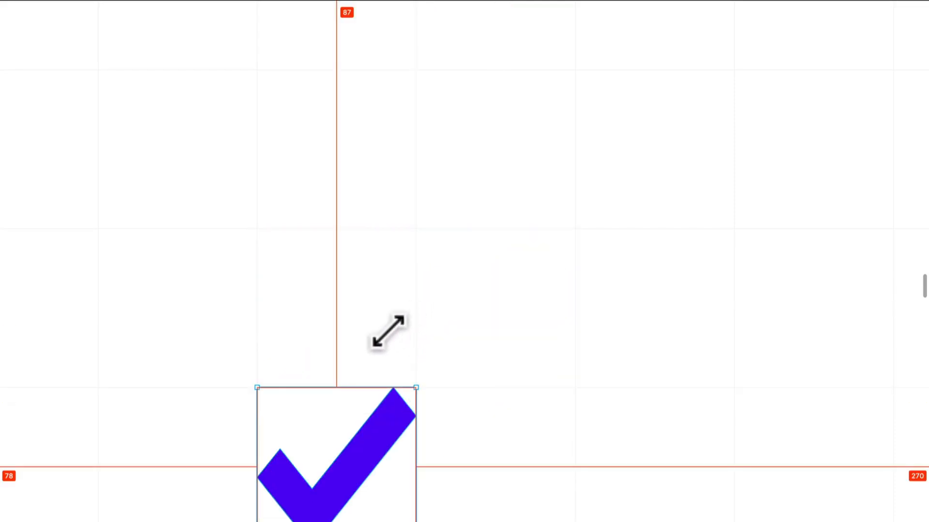
Set the tiny checkmark's layer opacity to 0% and deselect it.
{"action": "scroll", "coordinate": [388, 332], "scroll_direction": "down", "scroll_amount": 10}
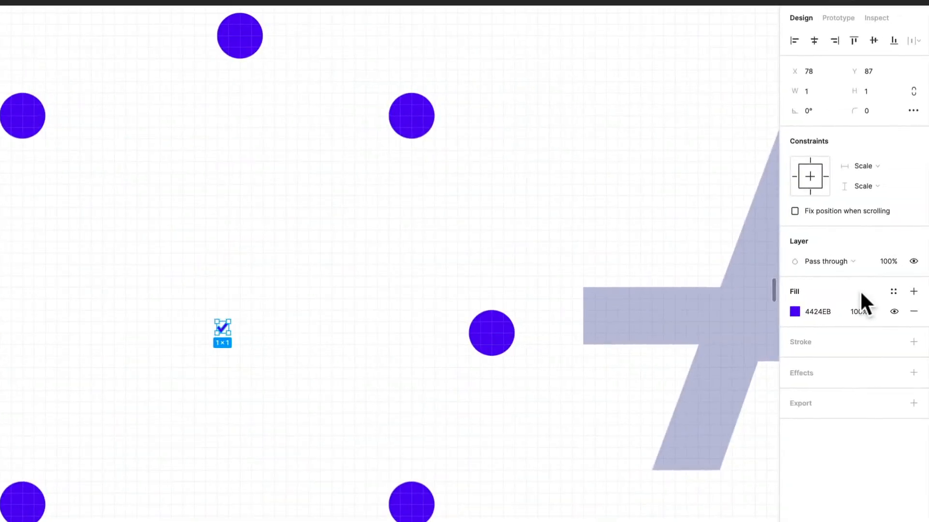
{"action": "left_click", "coordinate": [859, 311]}
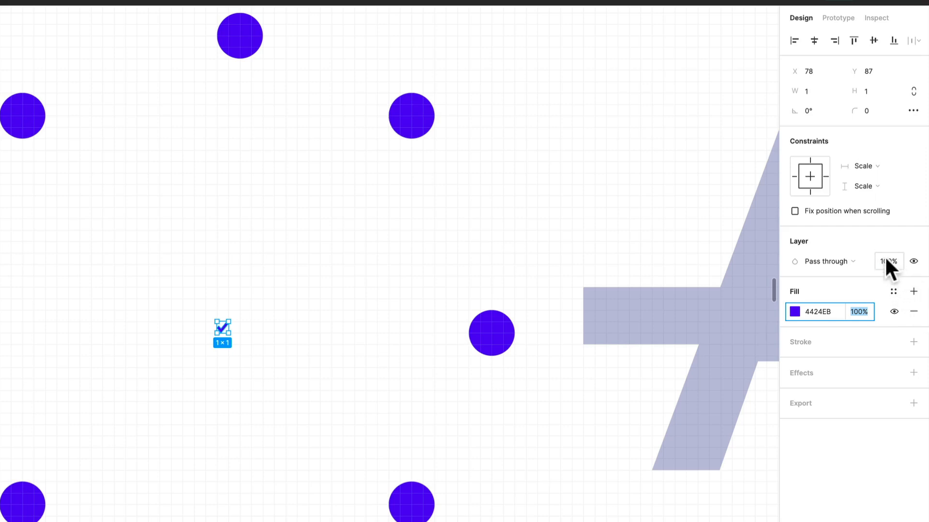
{"action": "key", "text": "Return"}
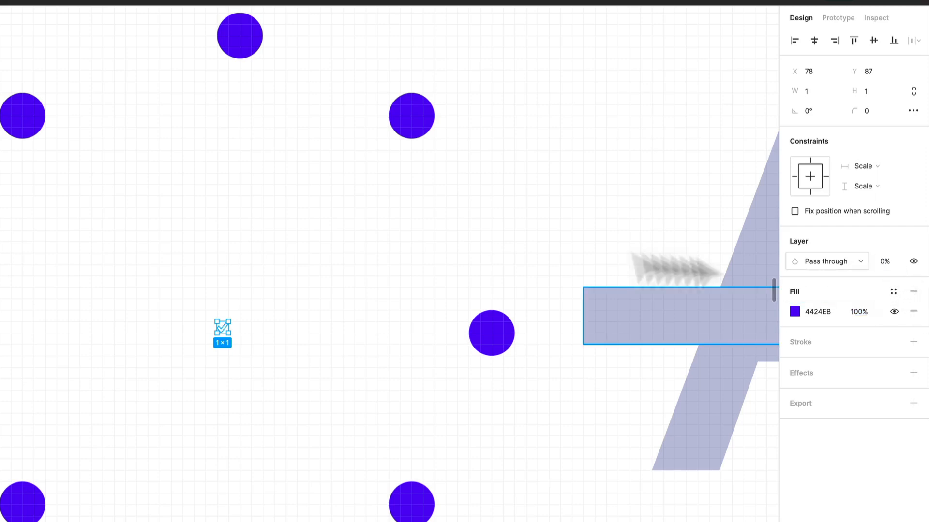
{"action": "left_click", "coordinate": [335, 285]}
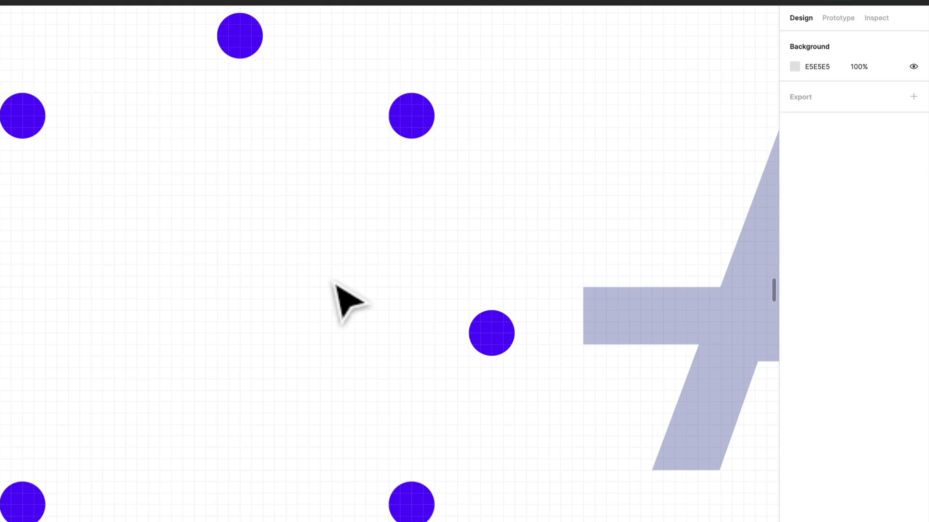
Select all eight confetti dots around the hidden checkmark and align their horizontal and vertical centres so they stack at one point.
{"action": "left_click", "coordinate": [406, 133]}
{"action": "scroll", "coordinate": [407, 145], "scroll_direction": "down", "scroll_amount": 2}
{"action": "left_click", "coordinate": [278, 68], "text": "shift"}
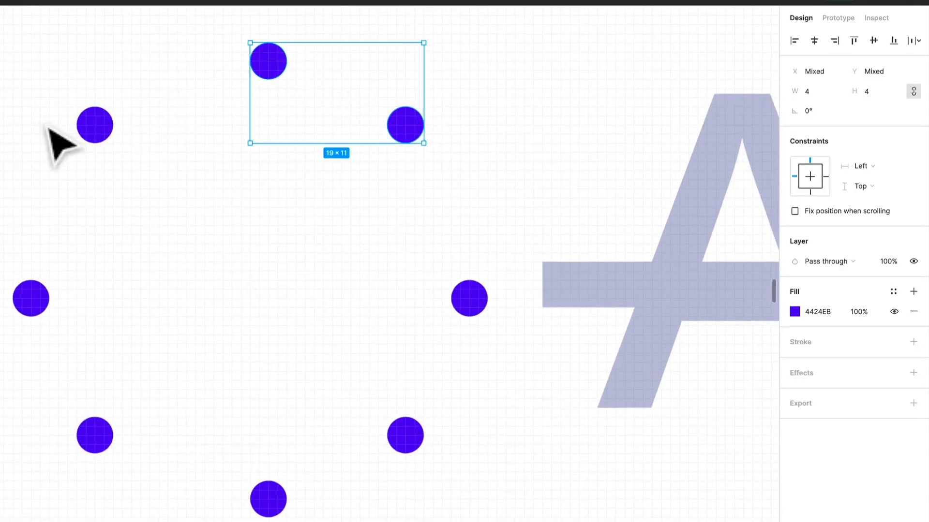
{"action": "left_click", "coordinate": [95, 133], "text": "shift"}
{"action": "left_click", "coordinate": [34, 305], "text": "shift"}
{"action": "left_click", "coordinate": [95, 437], "text": "shift"}
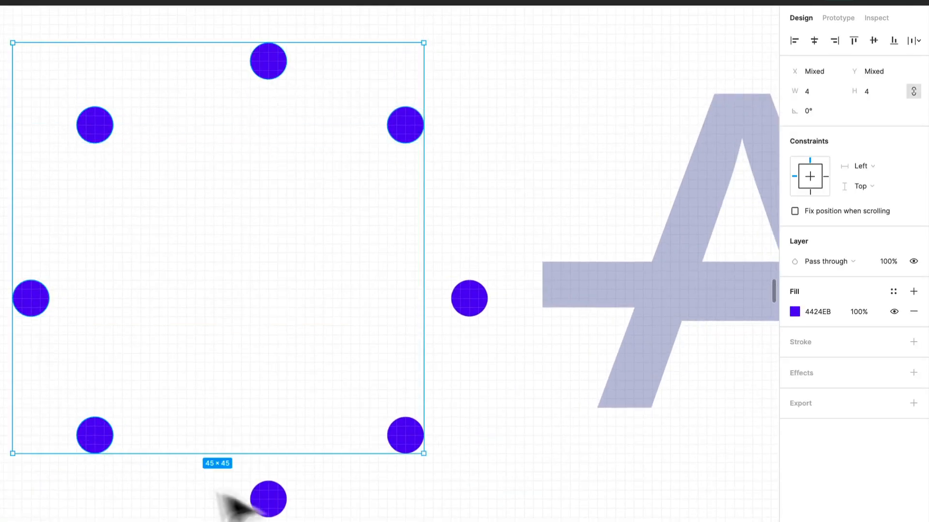
{"action": "left_click", "coordinate": [269, 500], "text": "shift"}
{"action": "left_click", "coordinate": [396, 444], "text": "shift"}
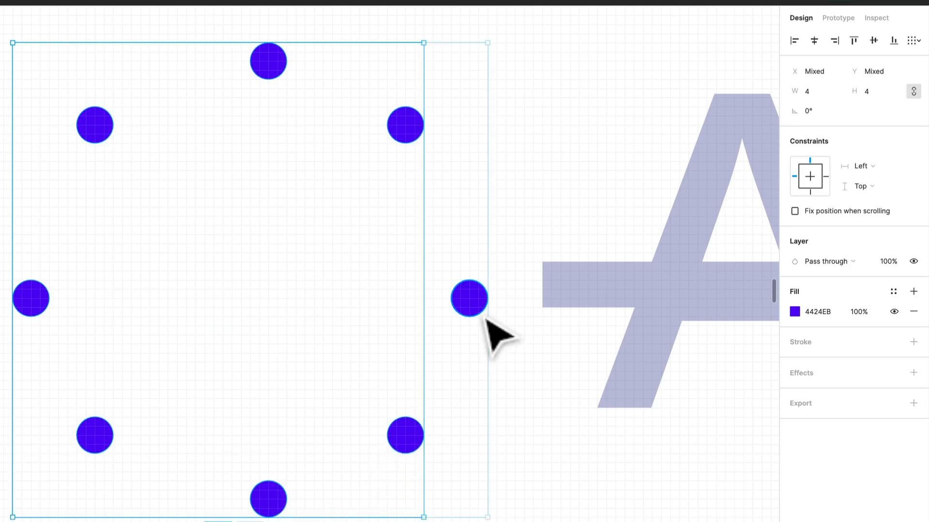
{"action": "left_click", "coordinate": [476, 305], "text": "shift"}
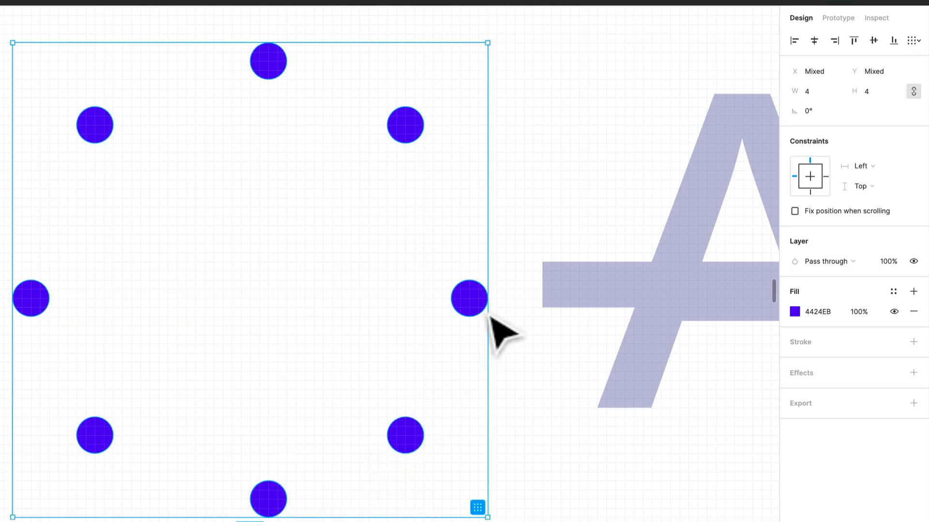
{"action": "left_click", "coordinate": [817, 40]}
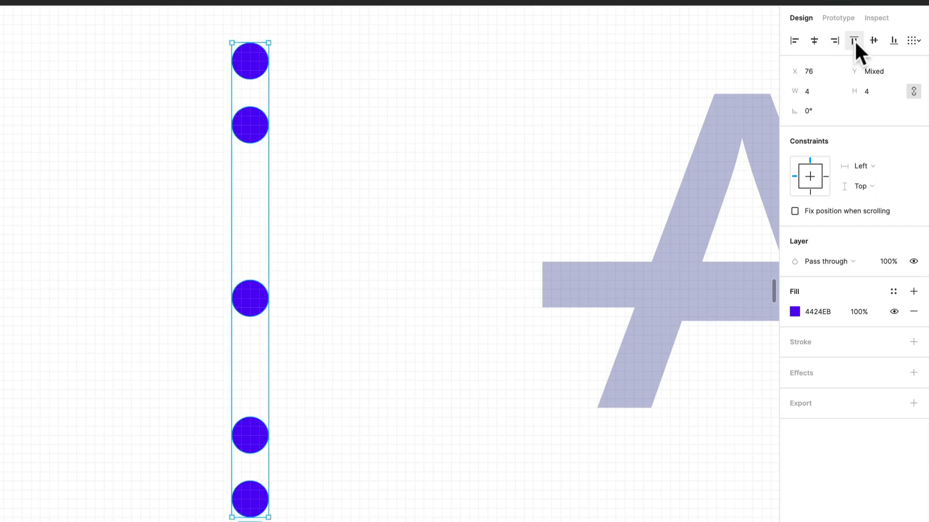
{"action": "left_click", "coordinate": [873, 40]}
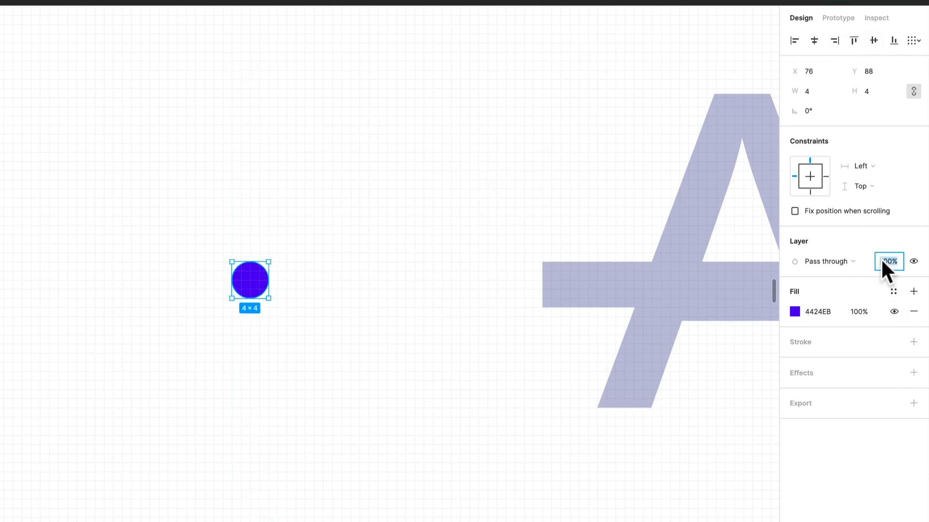
Set the stacked confetti dots' layer opacity to 0% and nudge them over the hidden checkmark to X 76, Y 89.
{"action": "type", "text": "0"}
{"action": "key", "text": "Return"}
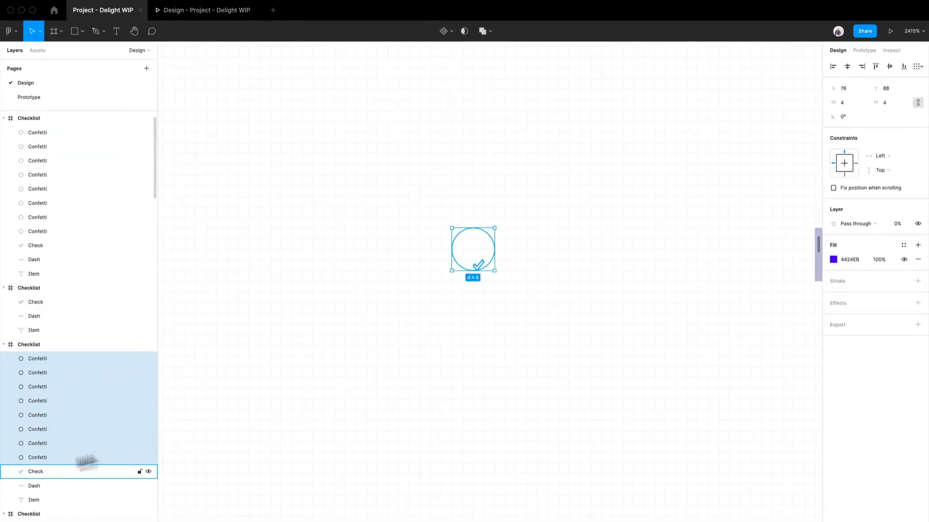
{"action": "key", "text": "Right"}
{"action": "key", "text": "Down"}
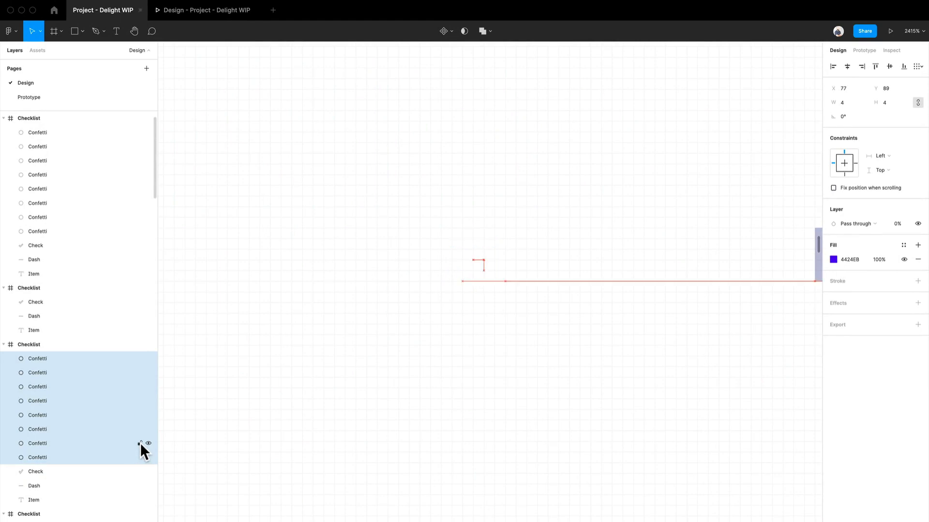
{"action": "key", "text": "Up"}
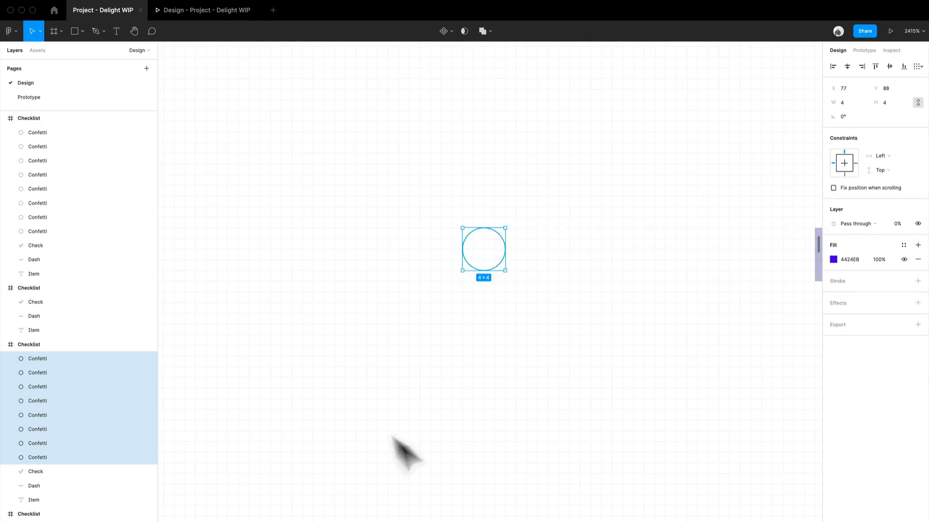
{"action": "key", "text": "Down"}
{"action": "key", "text": "Left"}
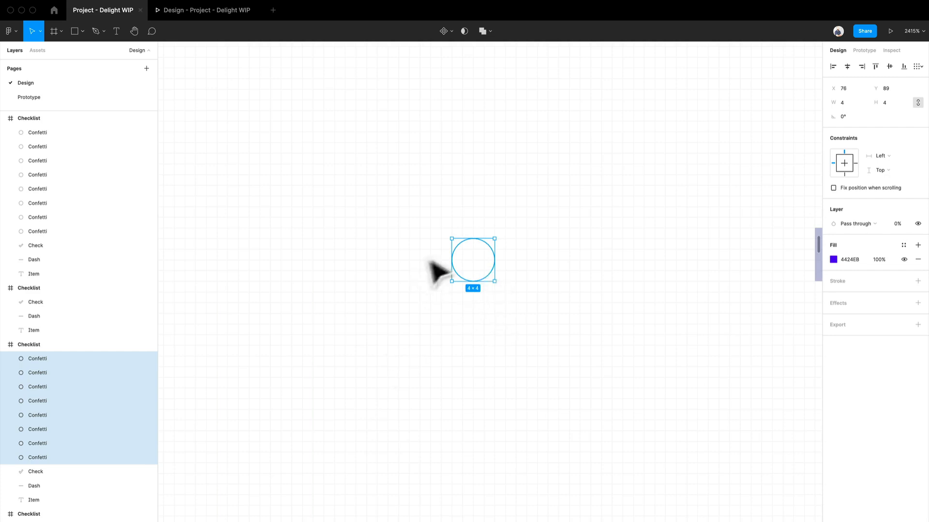
Examine the hidden 1 × 1 px checkmark's placement, and compare the confetti frame with the final Checklist frame.
{"action": "left_click", "coordinate": [42, 469]}
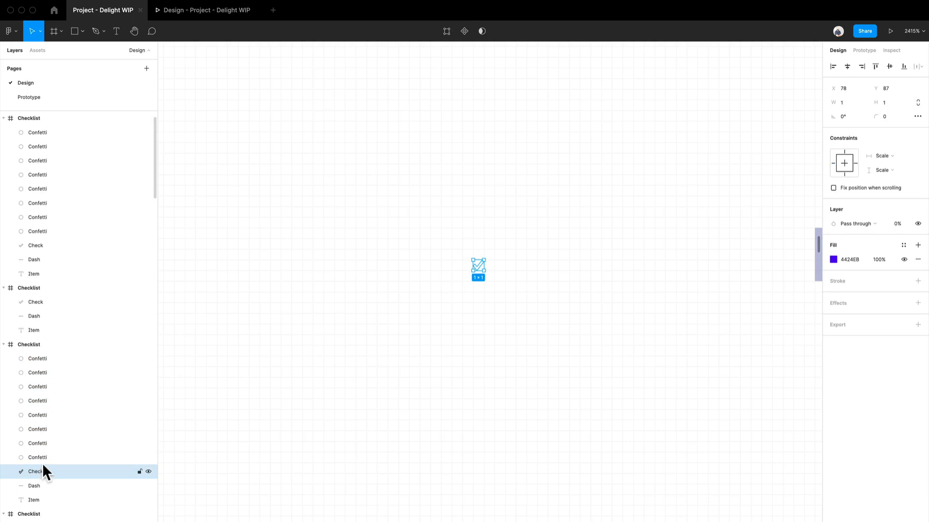
{"action": "scroll", "coordinate": [317, 382], "scroll_direction": "down", "scroll_amount": 10}
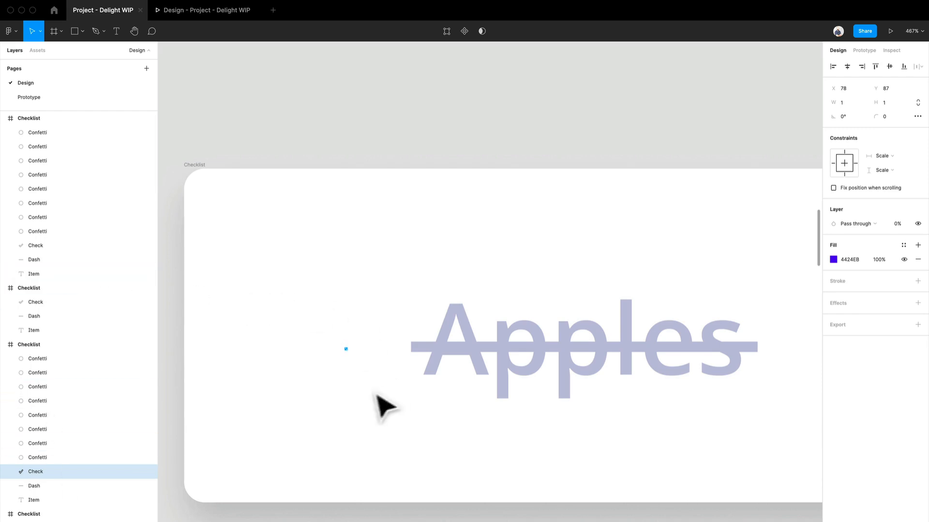
{"action": "scroll", "coordinate": [356, 367], "scroll_direction": "down", "scroll_amount": 5}
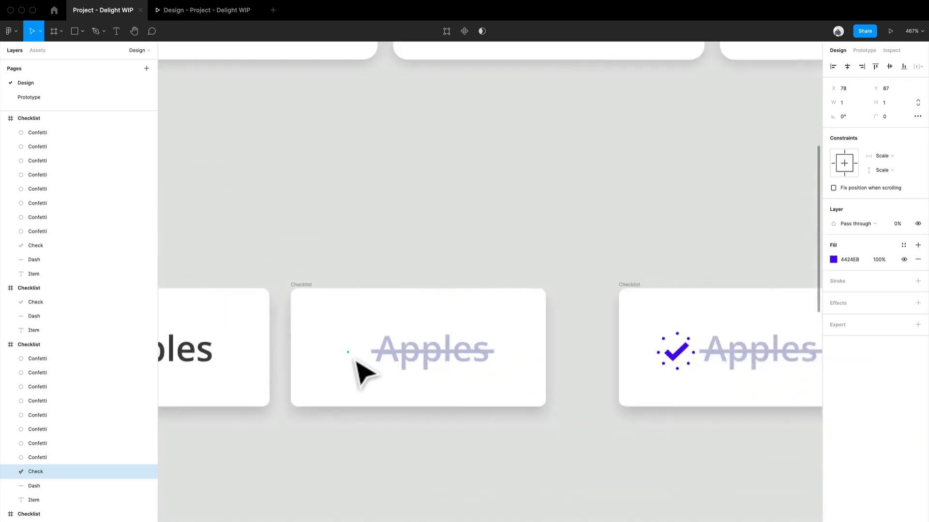
{"action": "scroll", "coordinate": [268, 430], "scroll_direction": "down", "scroll_amount": 3}
{"action": "left_click", "coordinate": [467, 411]}
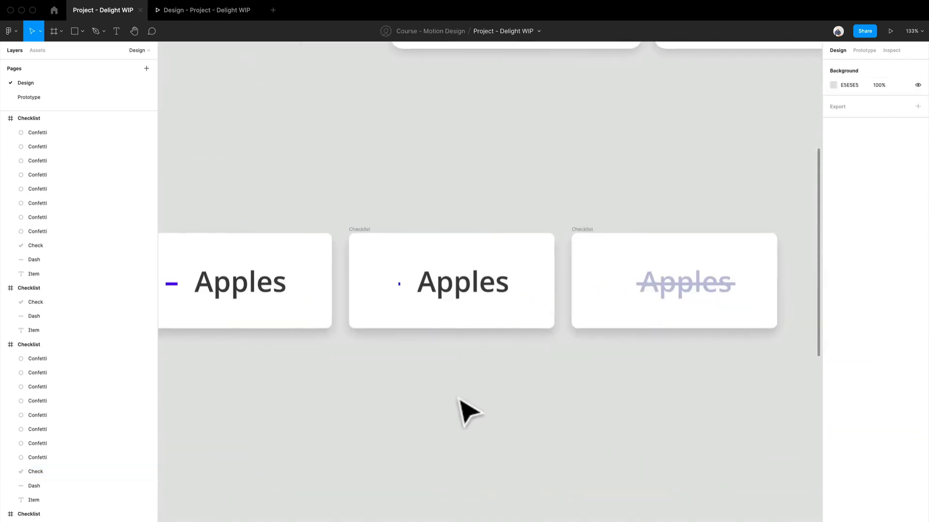
{"action": "scroll", "coordinate": [676, 368], "scroll_direction": "right", "scroll_amount": 5}
{"action": "left_click_drag", "start_coordinate": [535, 245], "coordinate": [492, 233]}
{"action": "left_click", "coordinate": [505, 211]}
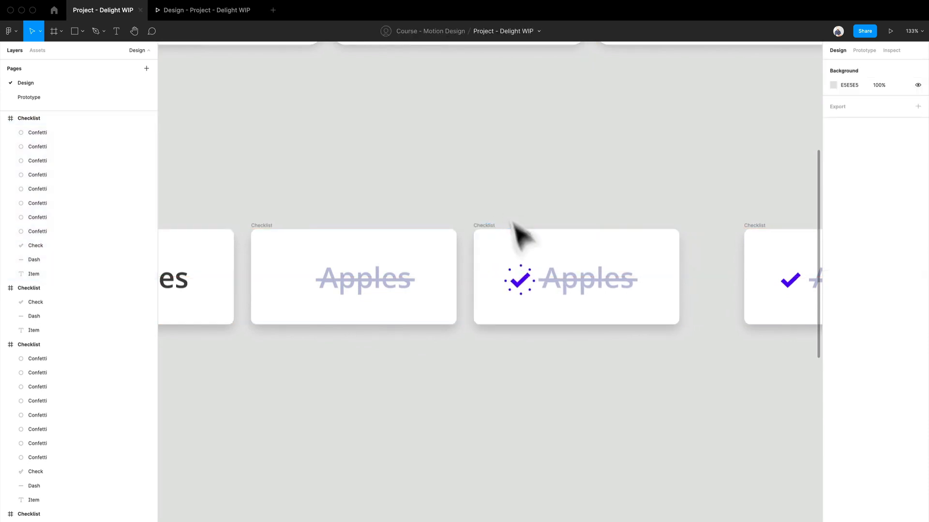
{"action": "scroll", "coordinate": [600, 392], "scroll_direction": "down", "scroll_amount": 1}
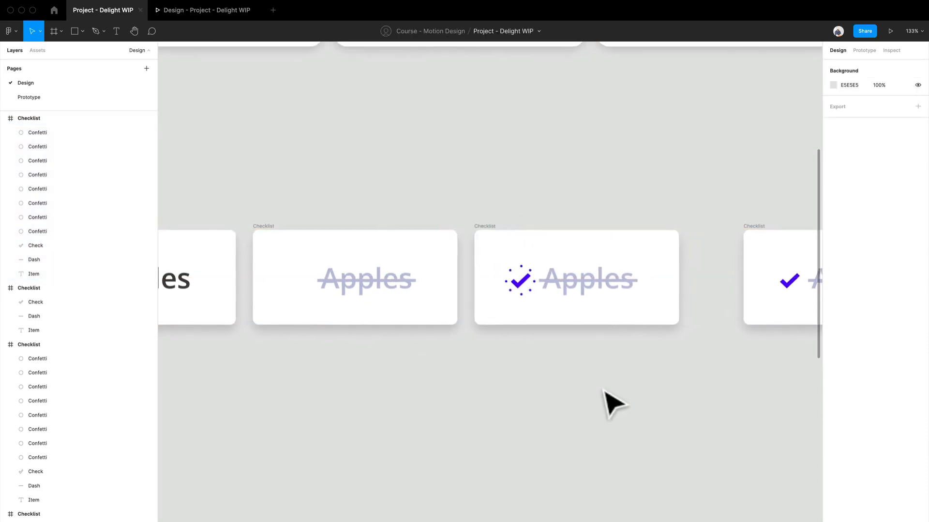
{"action": "left_click_drag", "start_coordinate": [605, 392], "coordinate": [328, 398]}
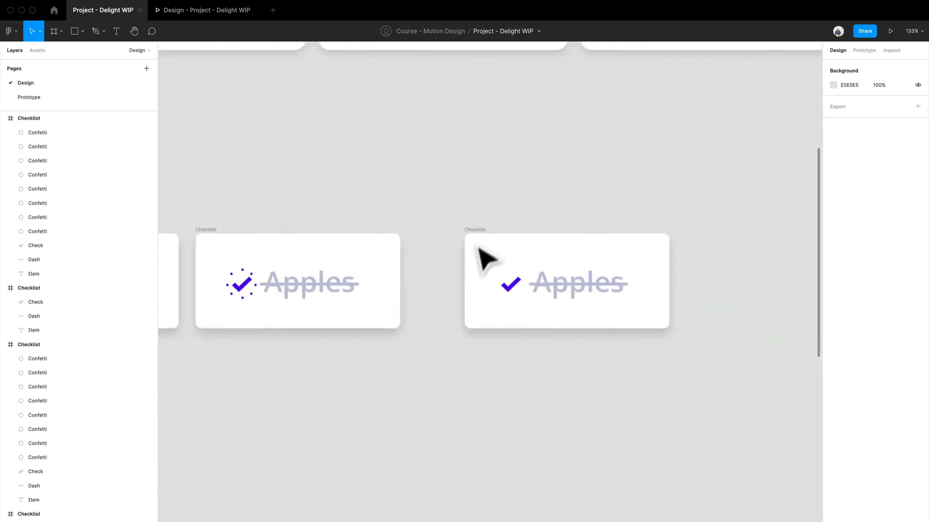
{"action": "left_click", "coordinate": [518, 293]}
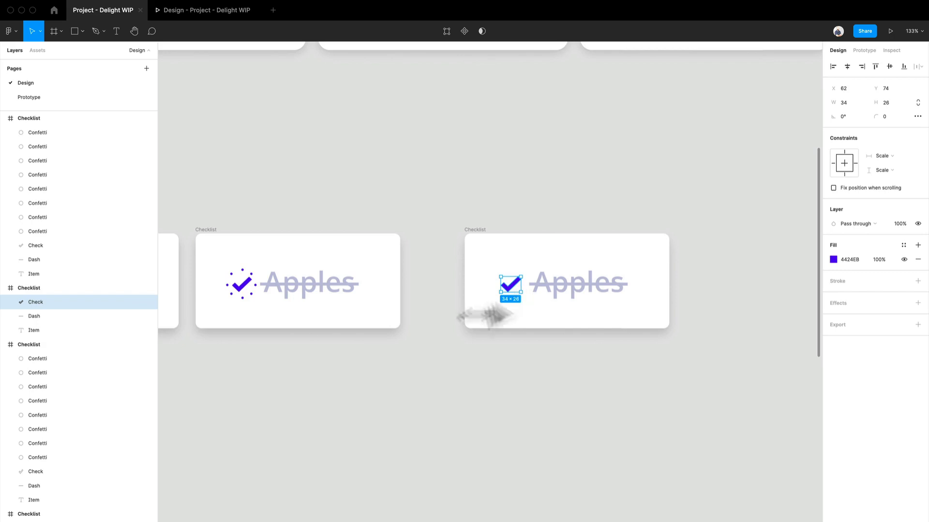
{"action": "scroll", "coordinate": [322, 395], "scroll_direction": "left", "scroll_amount": 4}
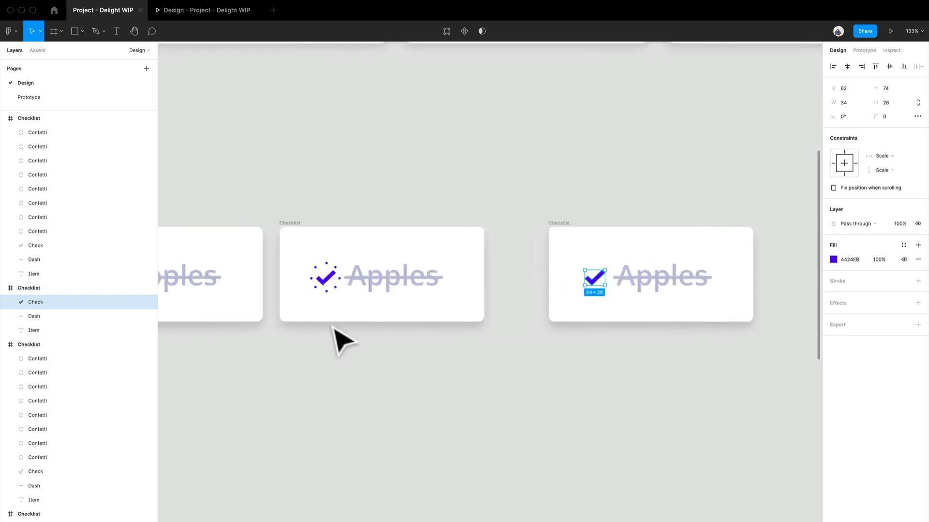
Copy all eight confetti dots from the visible-confetti frame into the final Checklist frame, around its checkmark.
{"action": "left_click", "coordinate": [328, 292]}
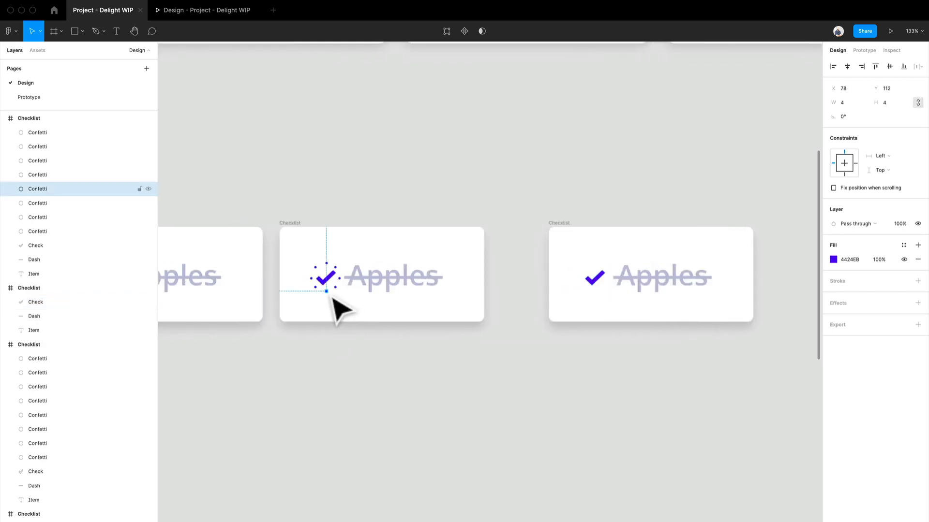
{"action": "left_click", "coordinate": [54, 135]}
{"action": "left_click", "coordinate": [42, 230], "text": "shift"}
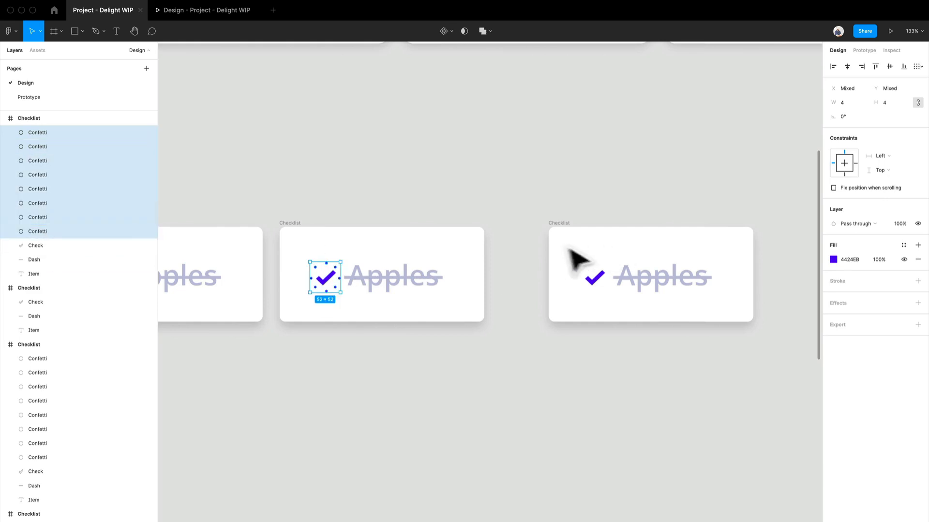
{"action": "left_click", "coordinate": [563, 231]}
{"action": "key", "text": "ctrl+v"}
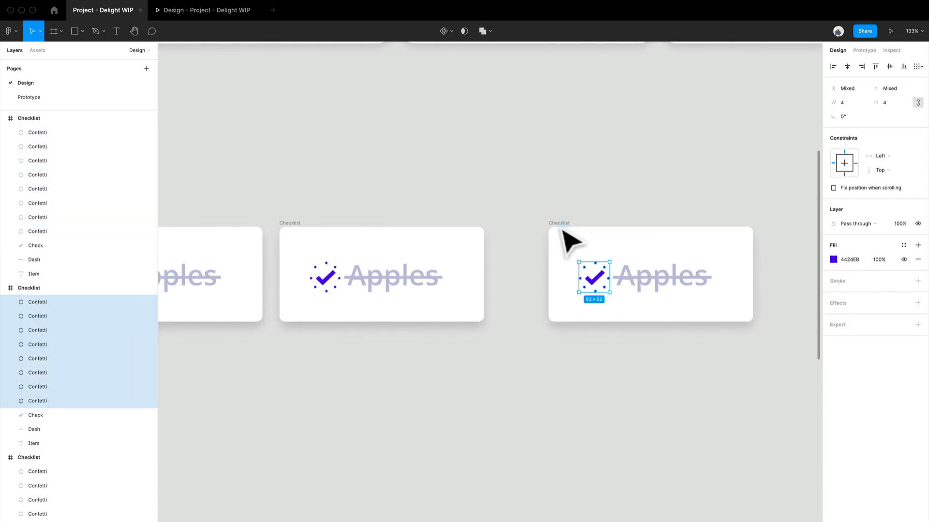
Spread the eight confetti dots in the final Checklist frame outward from the checkmark, forming a ring about 73 × 67 px.
{"action": "key", "text": "shift+2"}
{"action": "scroll", "coordinate": [622, 281], "scroll_direction": "up", "scroll_amount": 3}
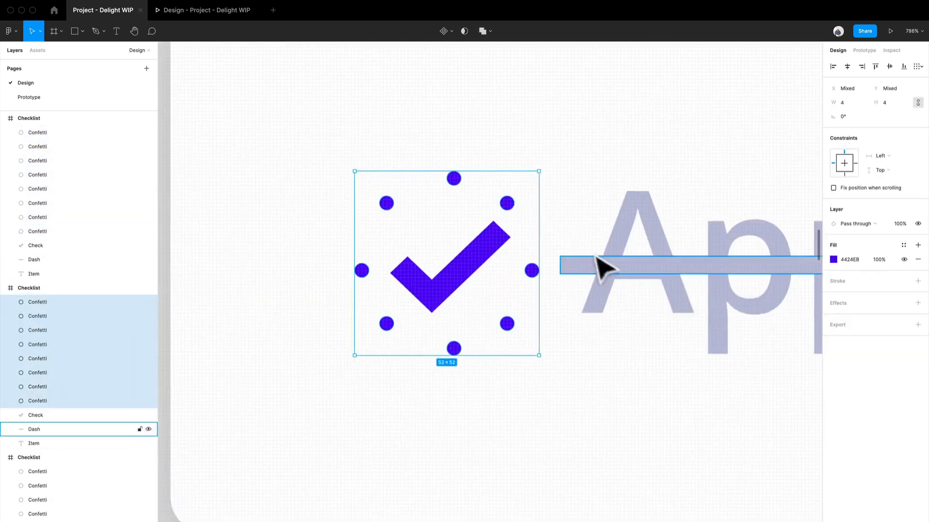
{"action": "left_click", "coordinate": [509, 204]}
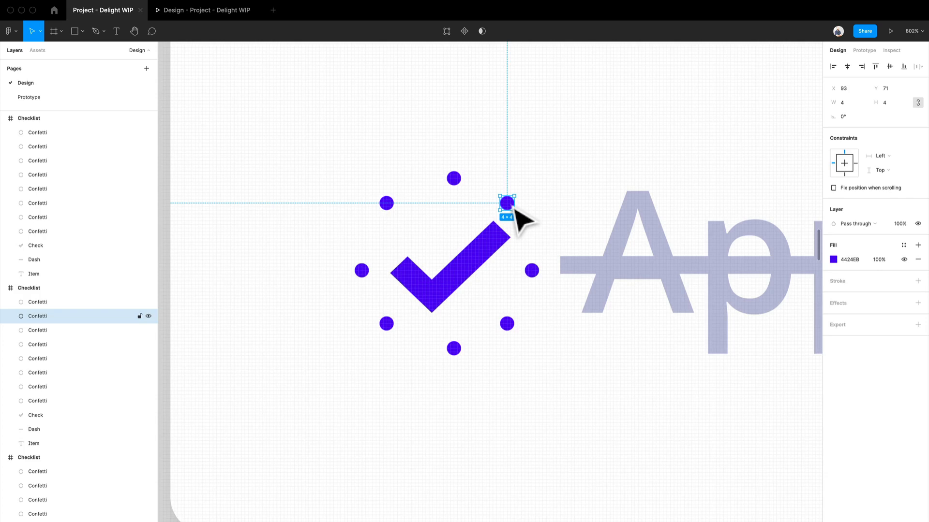
{"action": "left_click_drag", "start_coordinate": [514, 208], "coordinate": [538, 191]}
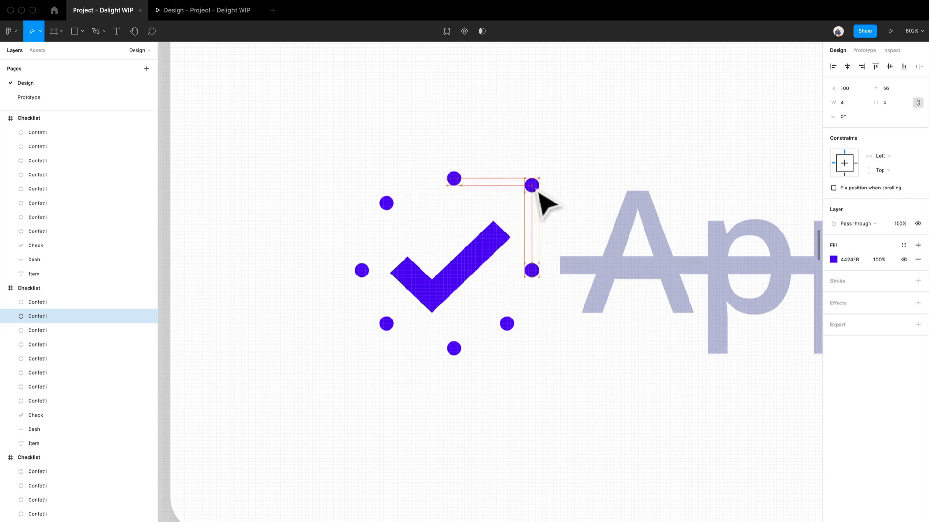
{"action": "left_click_drag", "start_coordinate": [448, 184], "coordinate": [445, 163]}
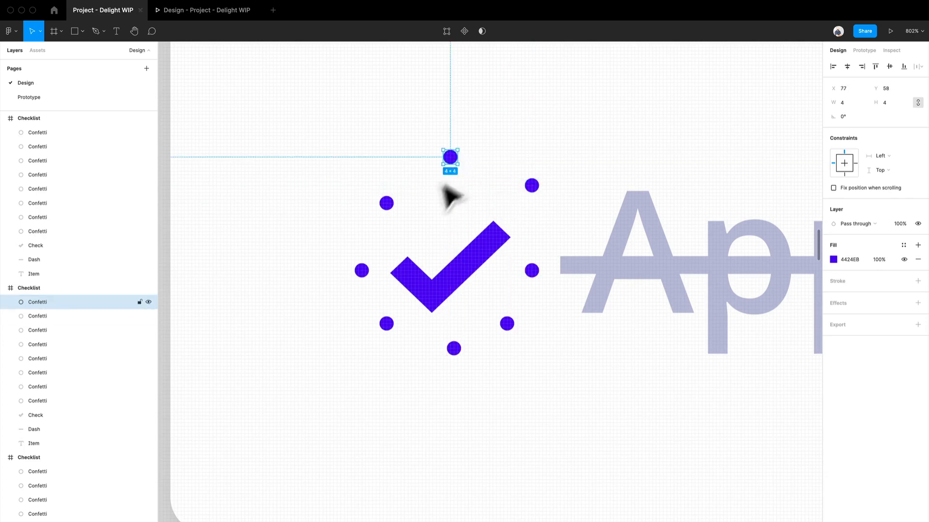
{"action": "left_click_drag", "start_coordinate": [396, 207], "coordinate": [375, 194]}
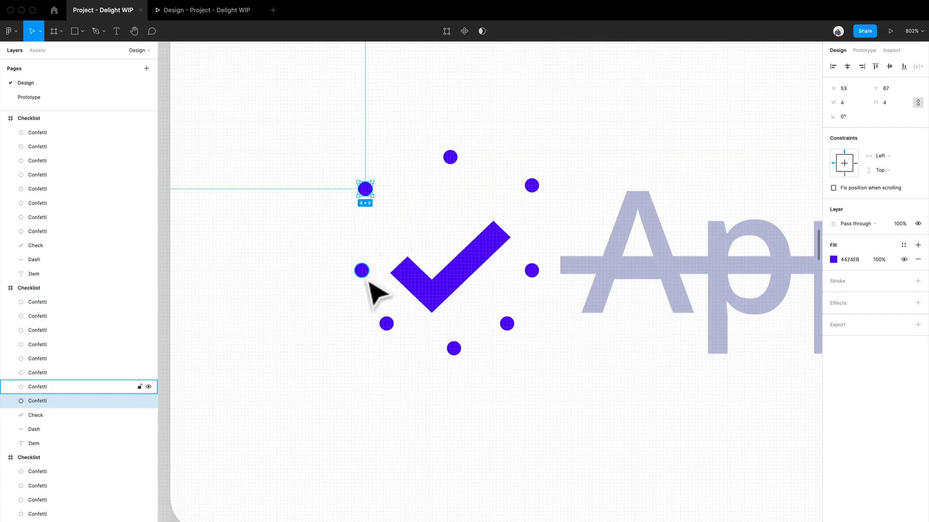
{"action": "left_click_drag", "start_coordinate": [370, 283], "coordinate": [323, 279]}
{"action": "left_click_drag", "start_coordinate": [387, 325], "coordinate": [369, 350]}
{"action": "left_click_drag", "start_coordinate": [457, 355], "coordinate": [463, 388]}
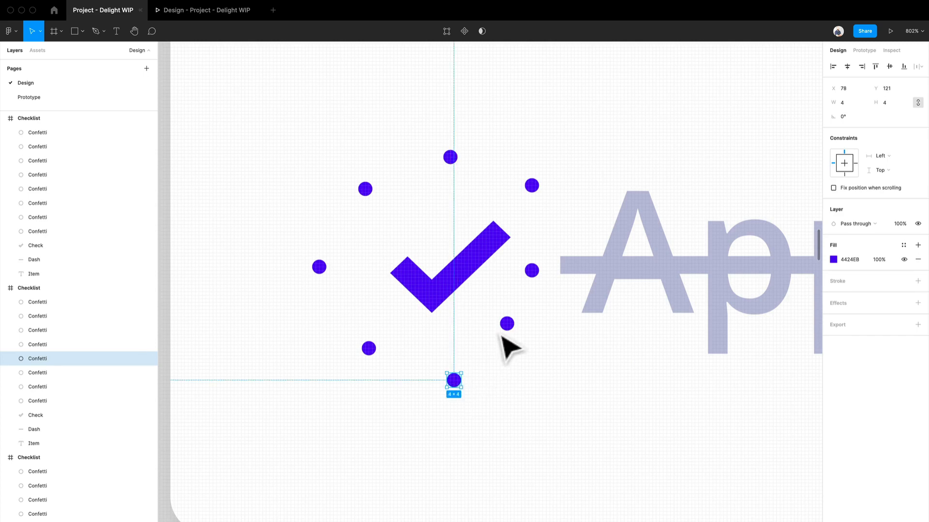
{"action": "left_click_drag", "start_coordinate": [507, 324], "coordinate": [522, 351]}
{"action": "left_click_drag", "start_coordinate": [534, 274], "coordinate": [575, 272]}
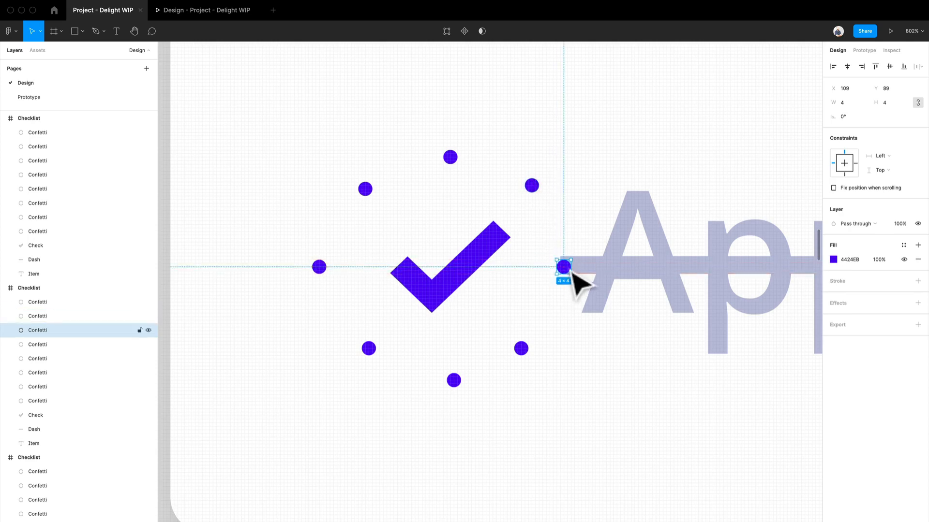
Set the fill opacity of all eight spread-out confetti dots in the final Checklist frame to 0%.
{"action": "scroll", "coordinate": [566, 267], "scroll_direction": "down", "scroll_amount": 5}
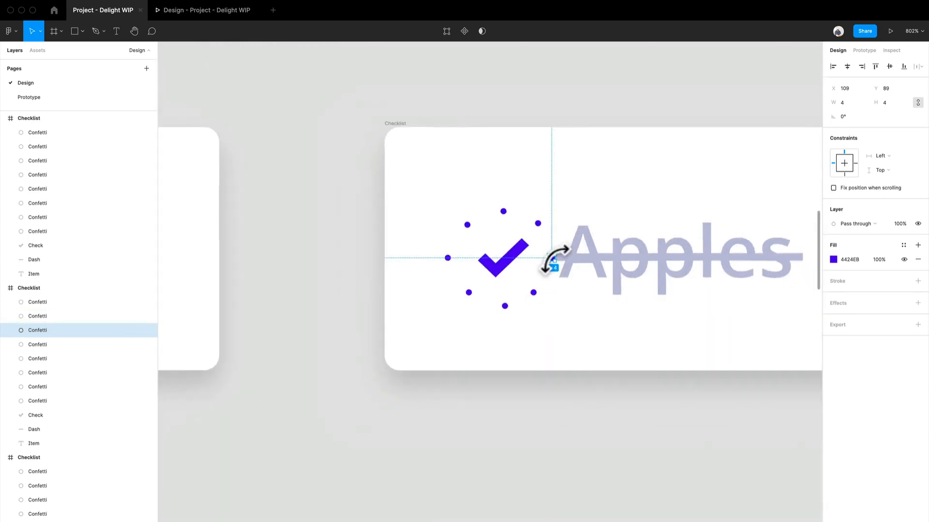
{"action": "left_click", "coordinate": [47, 303]}
{"action": "left_click", "coordinate": [45, 398], "text": "shift"}
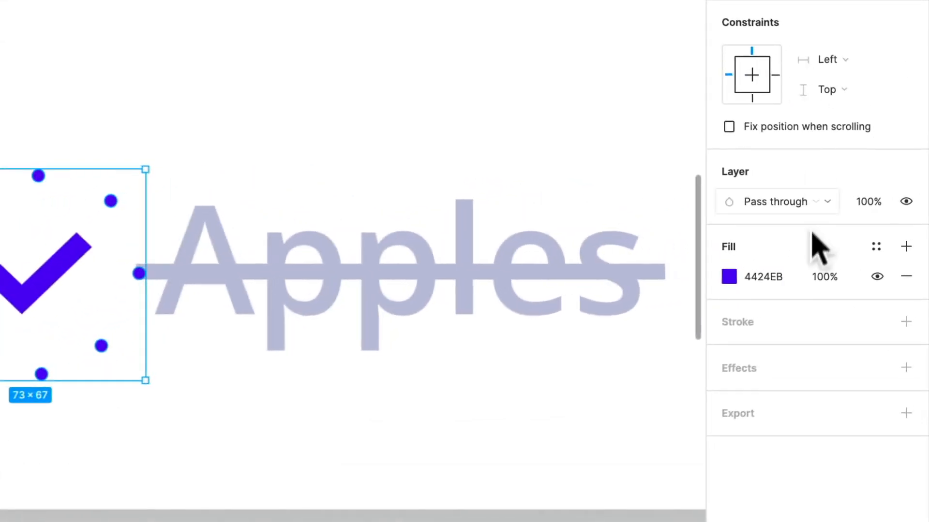
{"action": "left_click", "coordinate": [817, 277]}
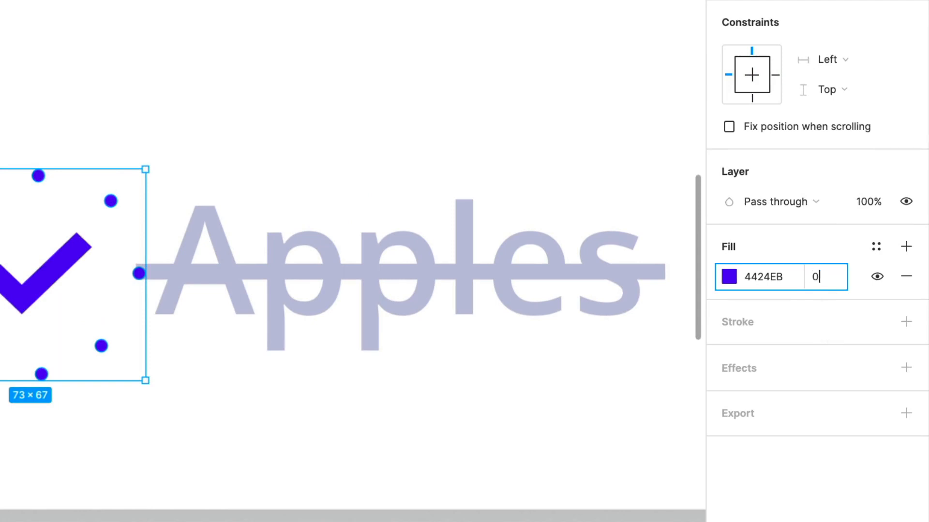
{"action": "left_click", "coordinate": [509, 401]}
Move the final Checklist frame closer to the confetti frame, to X -468, keeping it in line with the row.
{"action": "scroll", "coordinate": [513, 399], "scroll_direction": "down", "scroll_amount": 5}
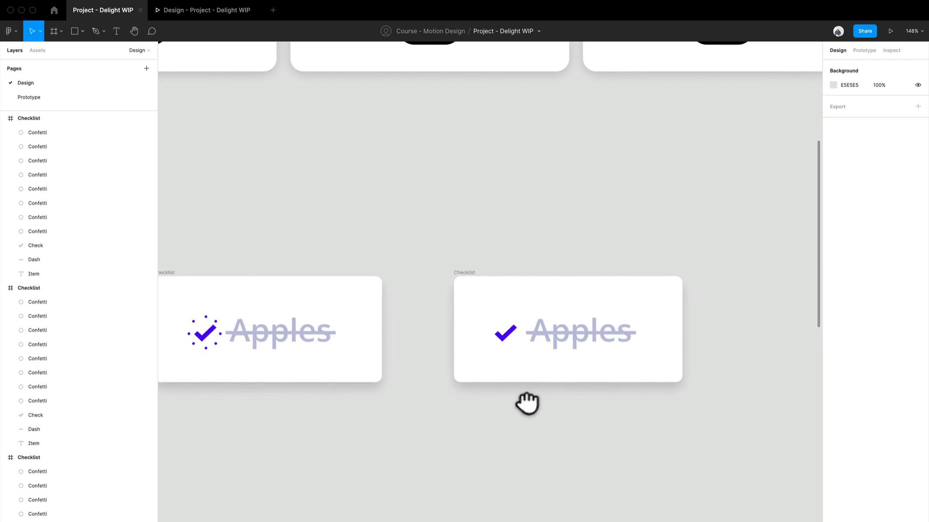
{"action": "left_click_drag", "start_coordinate": [527, 403], "coordinate": [431, 391]}
{"action": "scroll", "coordinate": [431, 390], "scroll_direction": "down", "scroll_amount": 5}
{"action": "left_click", "coordinate": [413, 326]}
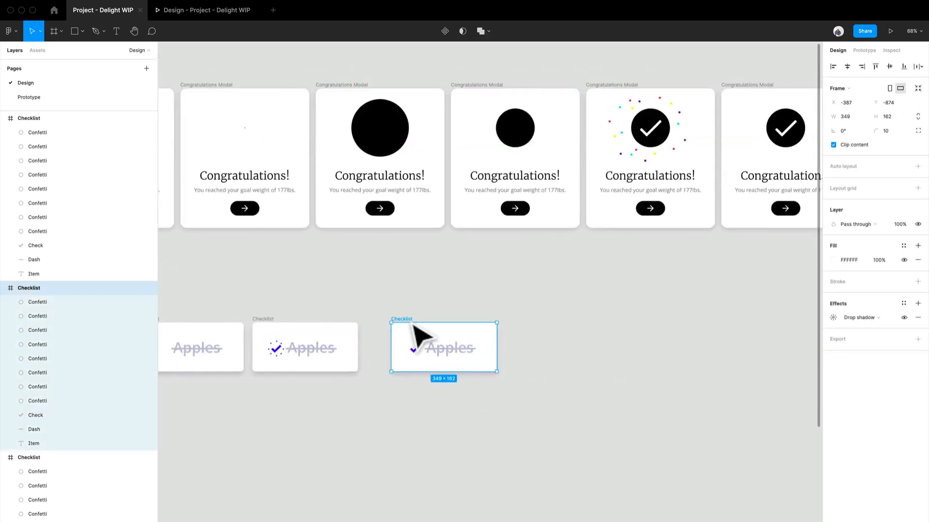
{"action": "left_click_drag", "start_coordinate": [412, 325], "coordinate": [546, 205]}
{"action": "scroll", "coordinate": [446, 280], "scroll_direction": "down", "scroll_amount": 1}
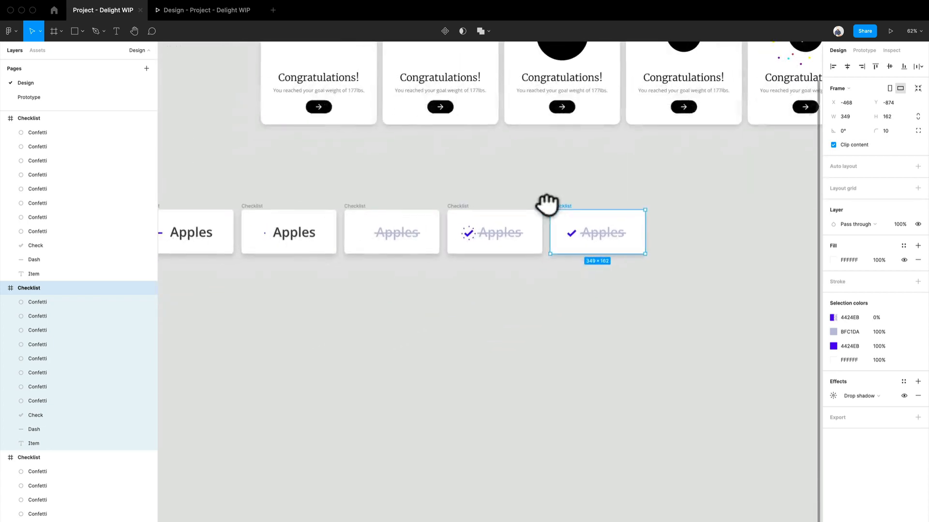
{"action": "scroll", "coordinate": [547, 205], "scroll_direction": "down", "scroll_amount": 1}
{"action": "left_click", "coordinate": [590, 186]}
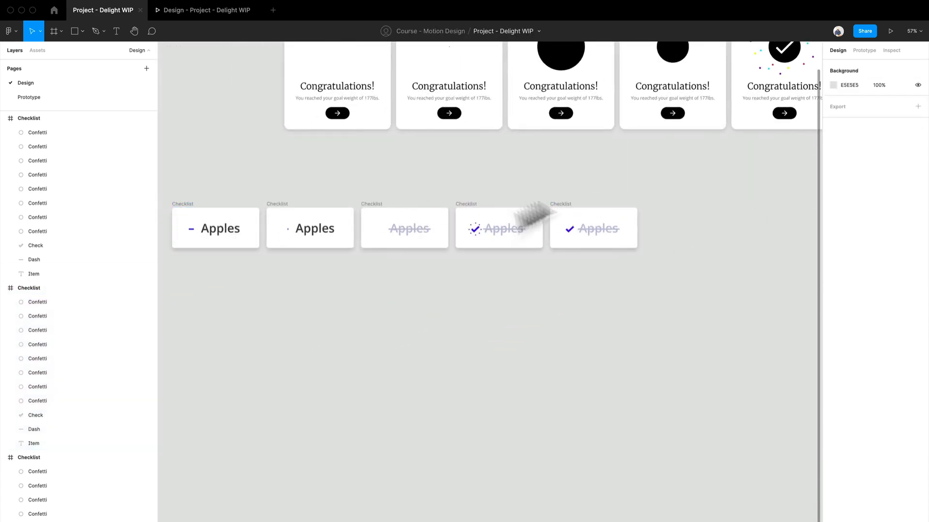
Remove the prototype flow starting points Flow 5 and Flow 6 from the second and third Checklist frames.
{"action": "left_click", "coordinate": [865, 51]}
{"action": "scroll", "coordinate": [455, 169], "scroll_direction": "up", "scroll_amount": 10}
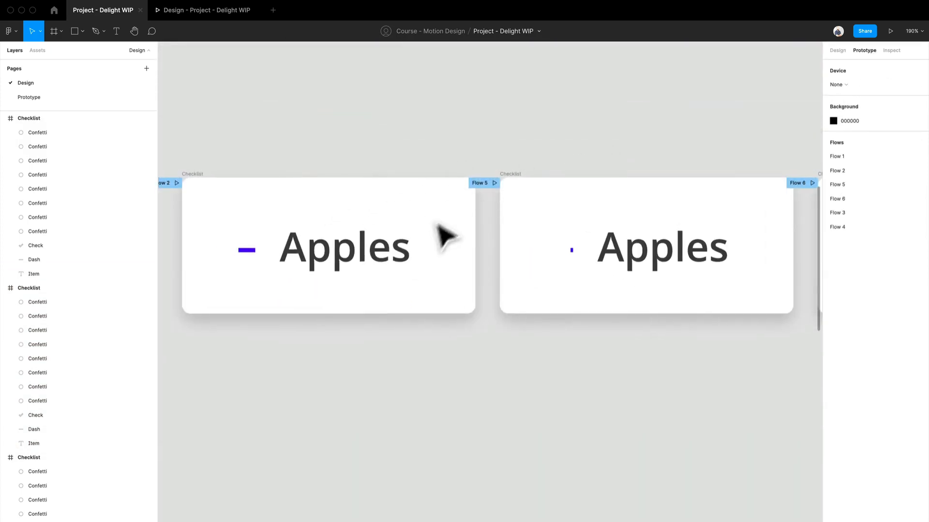
{"action": "left_click", "coordinate": [482, 183]}
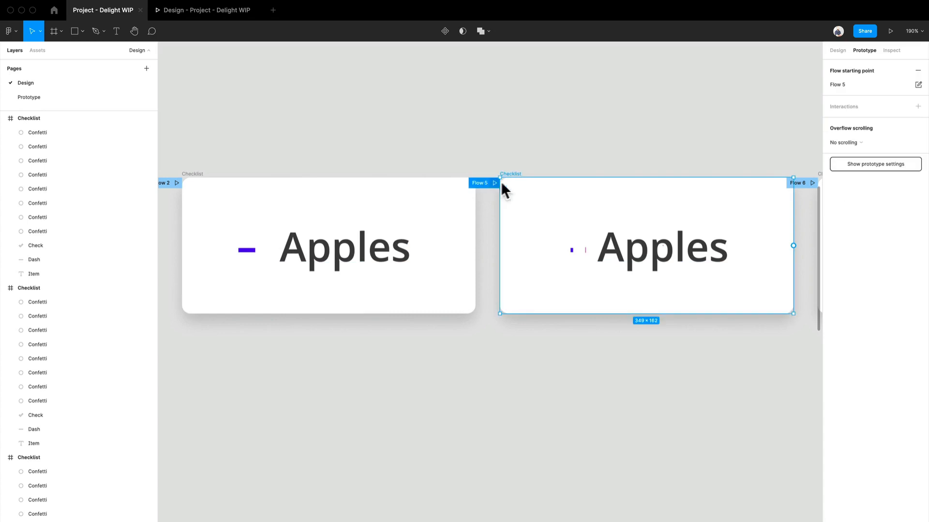
{"action": "left_click_drag", "start_coordinate": [616, 177], "coordinate": [515, 176]}
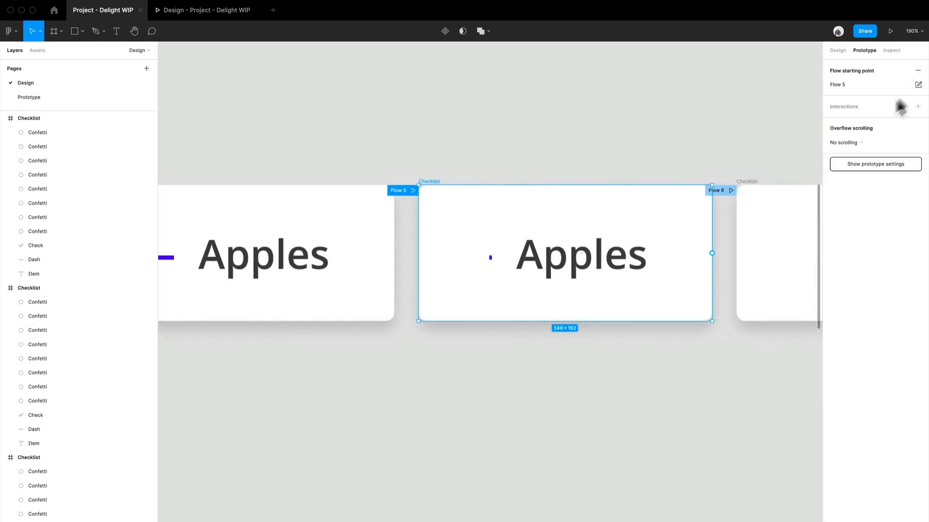
{"action": "scroll", "coordinate": [484, 203], "scroll_direction": "right", "scroll_amount": 6}
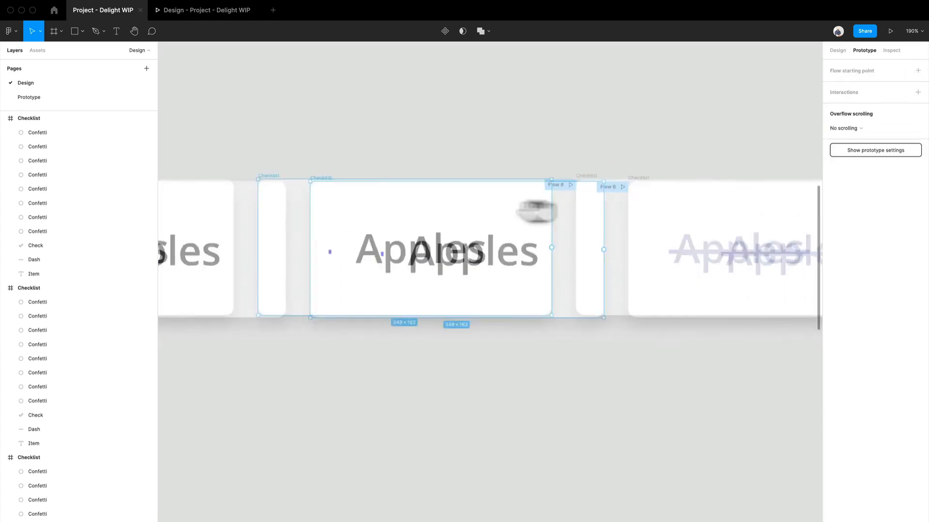
{"action": "left_click", "coordinate": [443, 183]}
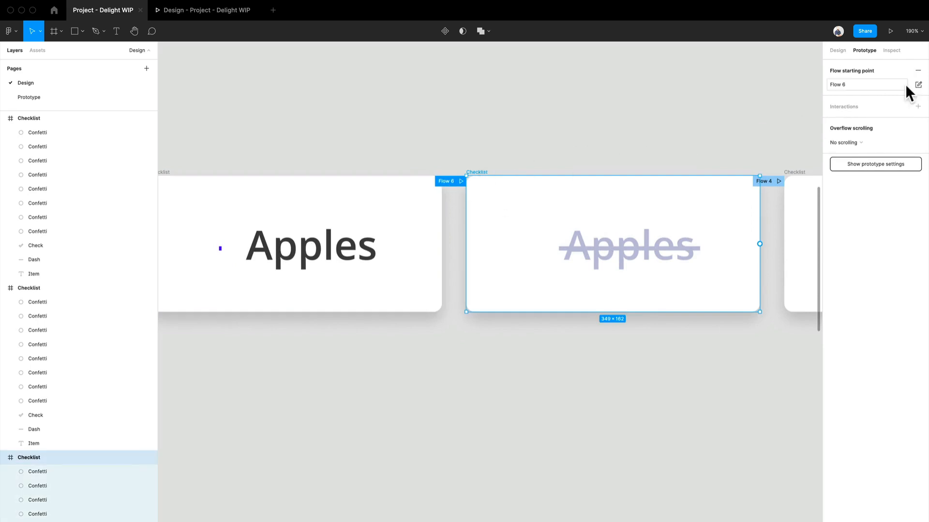
{"action": "scroll", "coordinate": [752, 249], "scroll_direction": "right", "scroll_amount": 6}
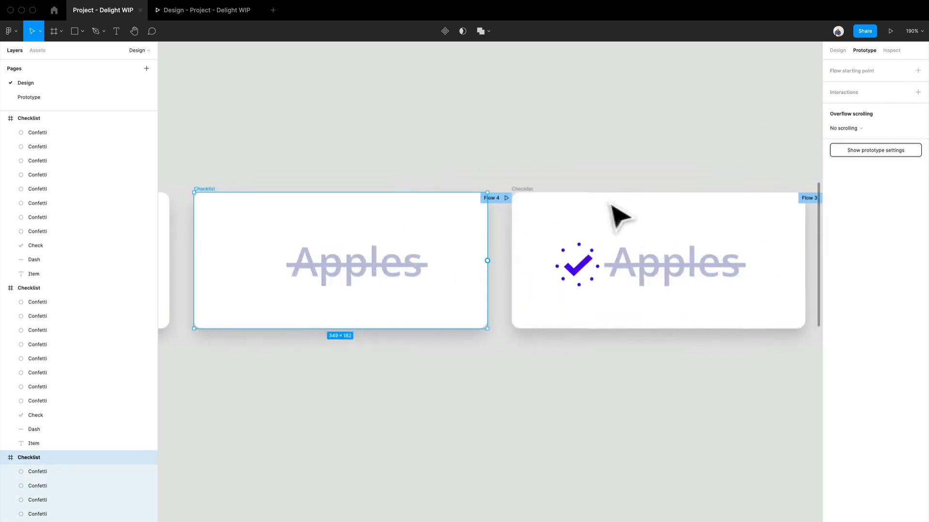
Remove the flow starting points Flow 4 and Flow 3 from the confetti frame and the final Checklist frame.
{"action": "left_click", "coordinate": [532, 203]}
{"action": "scroll", "coordinate": [658, 266], "scroll_direction": "right", "scroll_amount": 4}
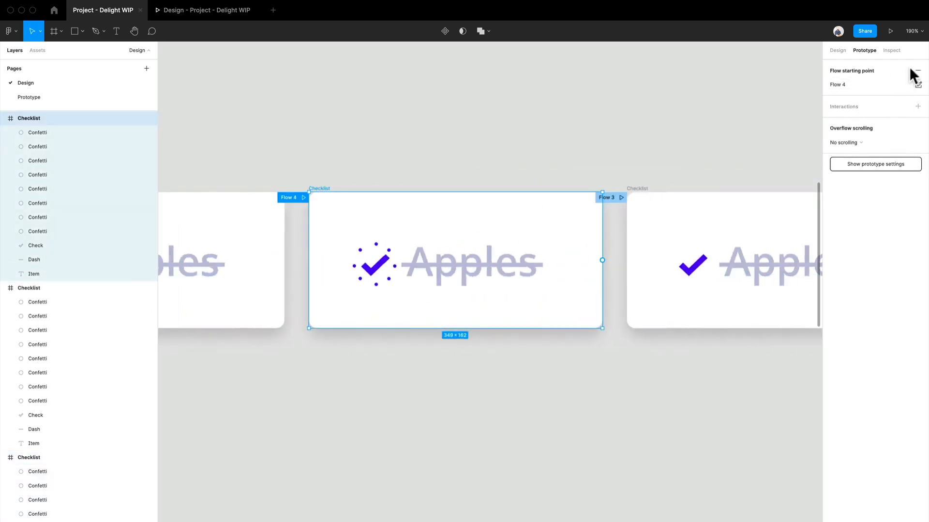
{"action": "scroll", "coordinate": [498, 228], "scroll_direction": "right", "scroll_amount": 2}
{"action": "left_click", "coordinate": [435, 203]}
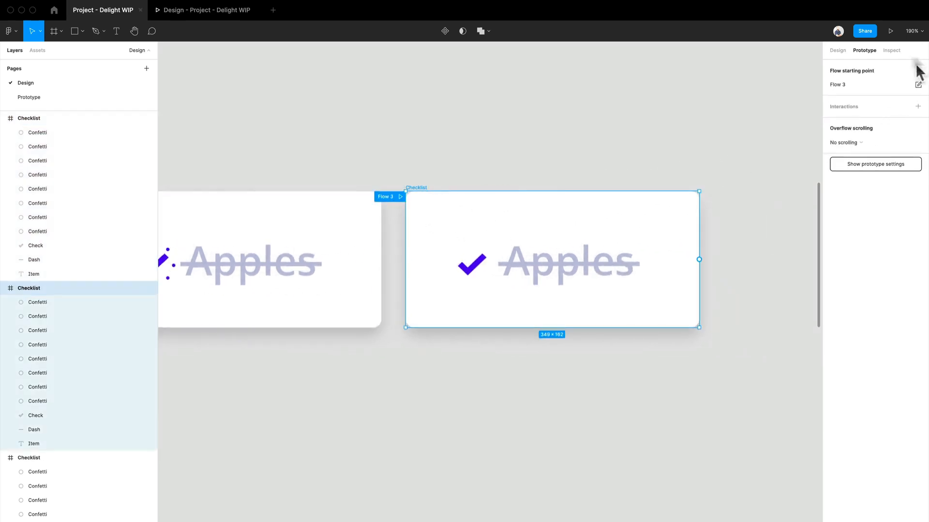
{"action": "left_click", "coordinate": [918, 71]}
{"action": "scroll", "coordinate": [526, 176], "scroll_direction": "down", "scroll_amount": 5}
{"action": "left_click_drag", "start_coordinate": [336, 229], "coordinate": [681, 198]}
{"action": "scroll", "coordinate": [354, 203], "scroll_direction": "up", "scroll_amount": 1}
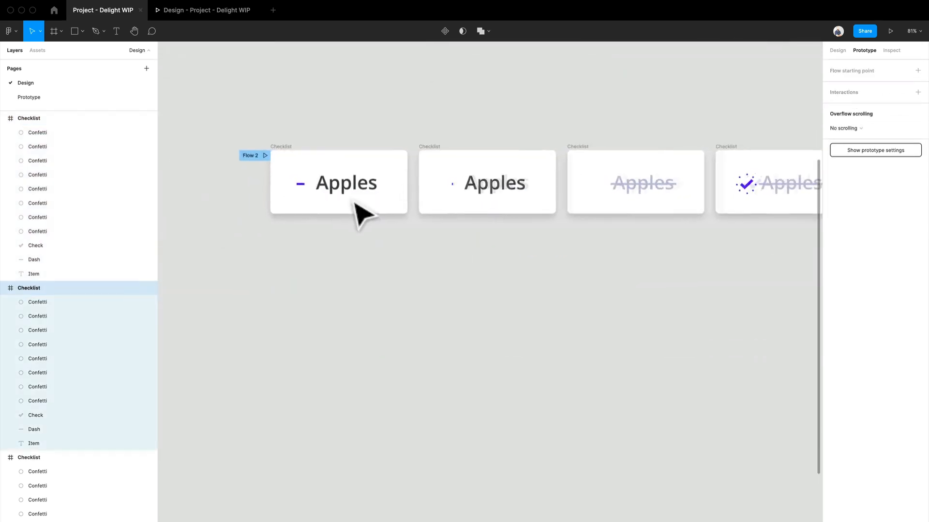
Link the "Apples" text in the first Checklist frame to the second frame on click, with a 50 ms Smart animate transition.
{"action": "left_click", "coordinate": [359, 190]}
{"action": "scroll", "coordinate": [362, 188], "scroll_direction": "up", "scroll_amount": 5}
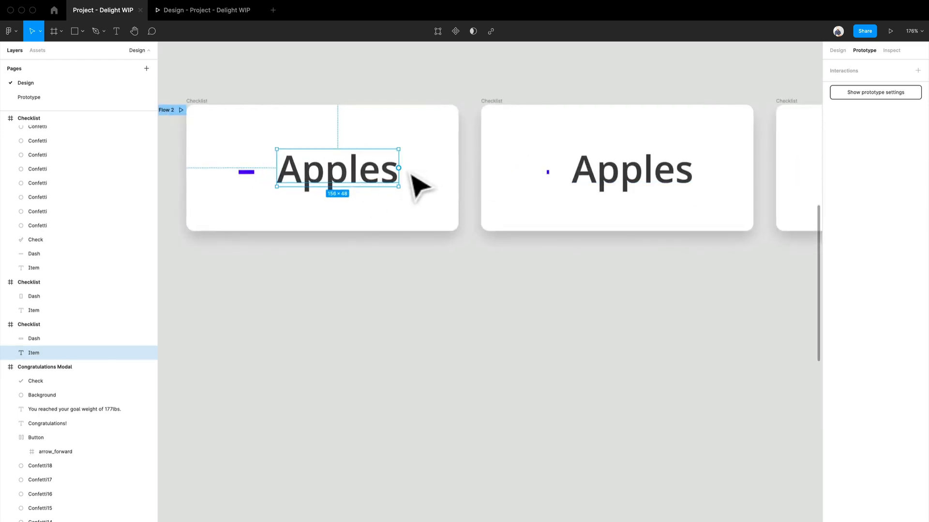
{"action": "left_click_drag", "start_coordinate": [399, 168], "coordinate": [545, 178]}
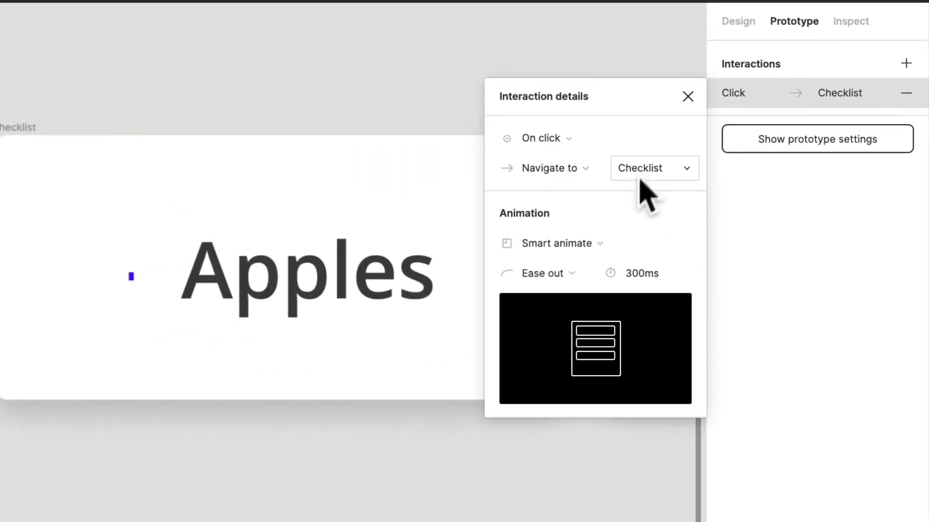
{"action": "left_click", "coordinate": [643, 277]}
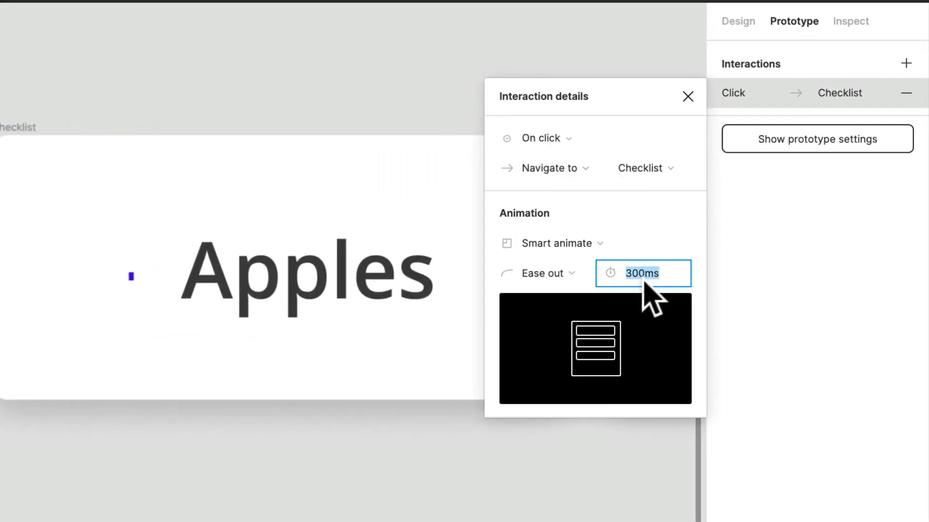
{"action": "type", "text": "50"}
{"action": "key", "text": "Return"}
{"action": "left_click", "coordinate": [668, 298]}
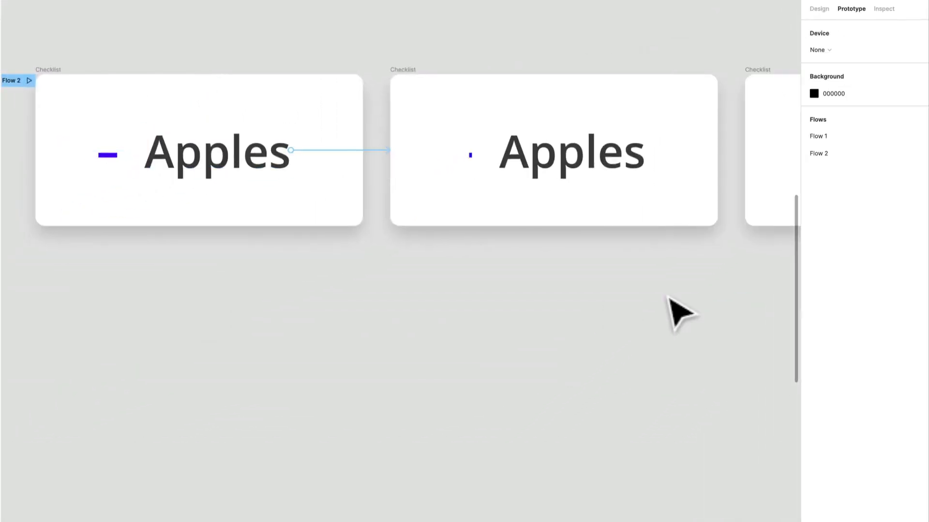
Connect the second Checklist frame to the third, triggered after a 1 ms delay, with a 75 ms animation duration.
{"action": "left_click_drag", "start_coordinate": [667, 298], "coordinate": [493, 286]}
{"action": "scroll", "coordinate": [489, 283], "scroll_direction": "down", "scroll_amount": 3}
{"action": "left_click_drag", "start_coordinate": [556, 274], "coordinate": [457, 268]}
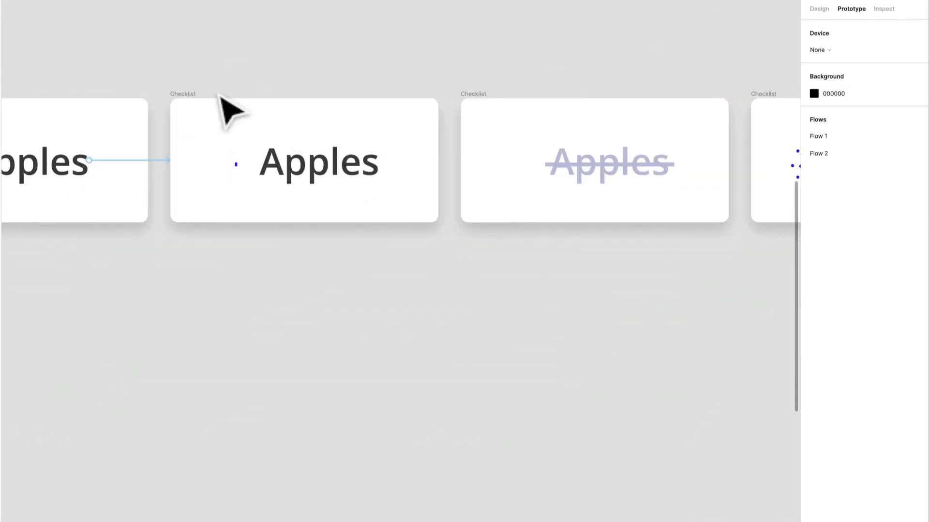
{"action": "left_click", "coordinate": [181, 94]}
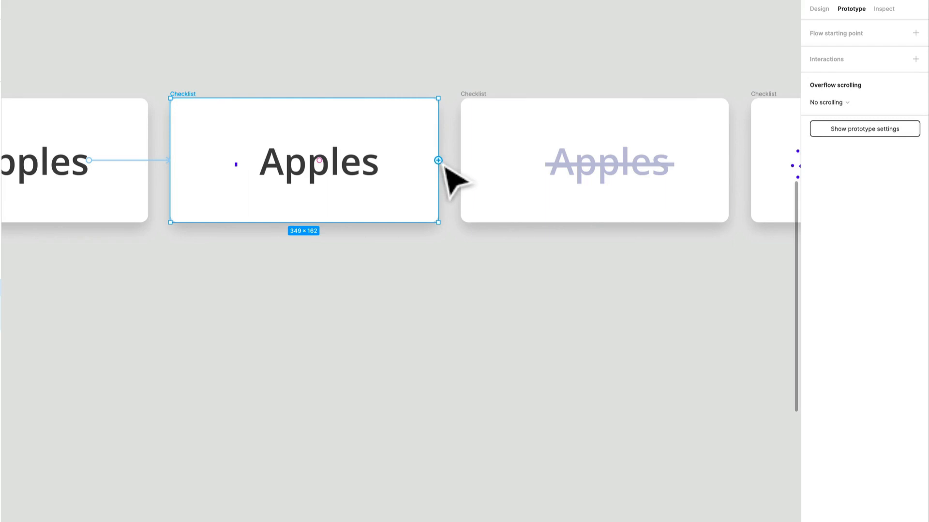
{"action": "left_click_drag", "start_coordinate": [438, 160], "coordinate": [534, 176]}
{"action": "left_click", "coordinate": [707, 104]}
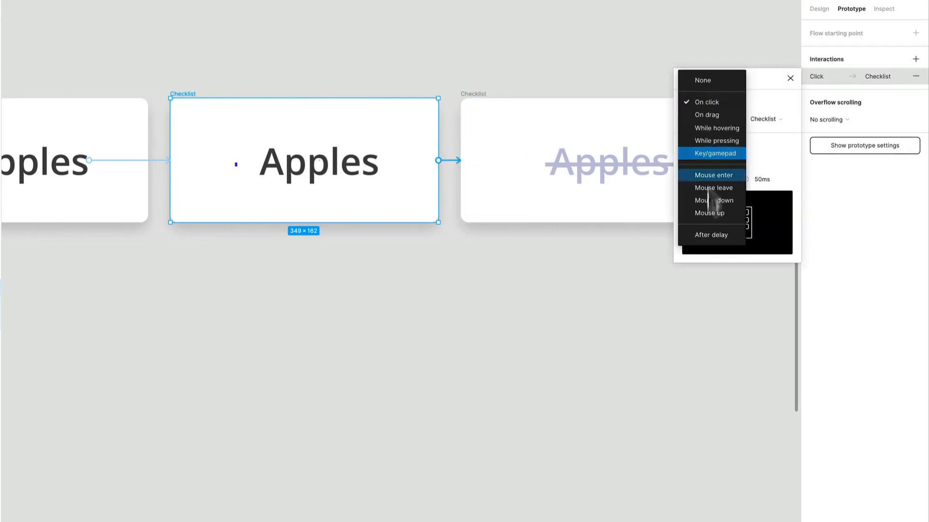
{"action": "left_click", "coordinate": [708, 233]}
{"action": "type", "text": "1"}
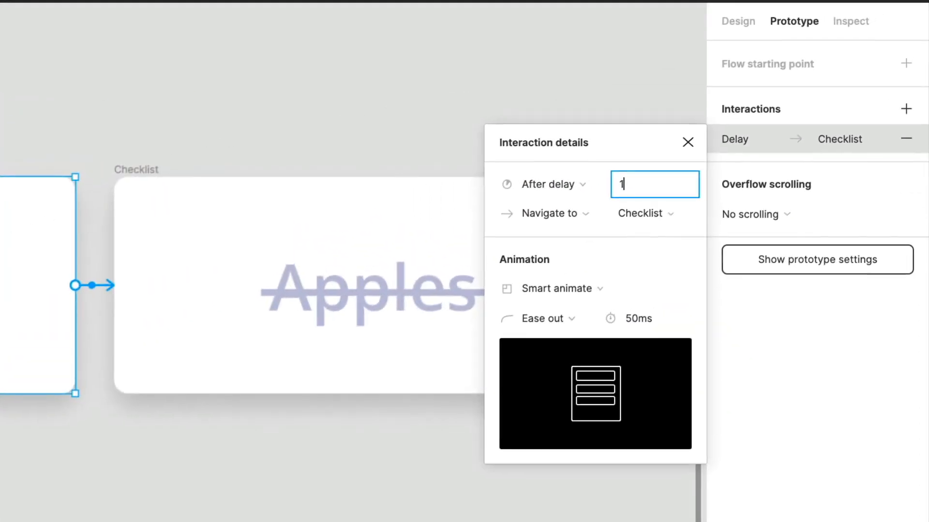
{"action": "left_click", "coordinate": [635, 324]}
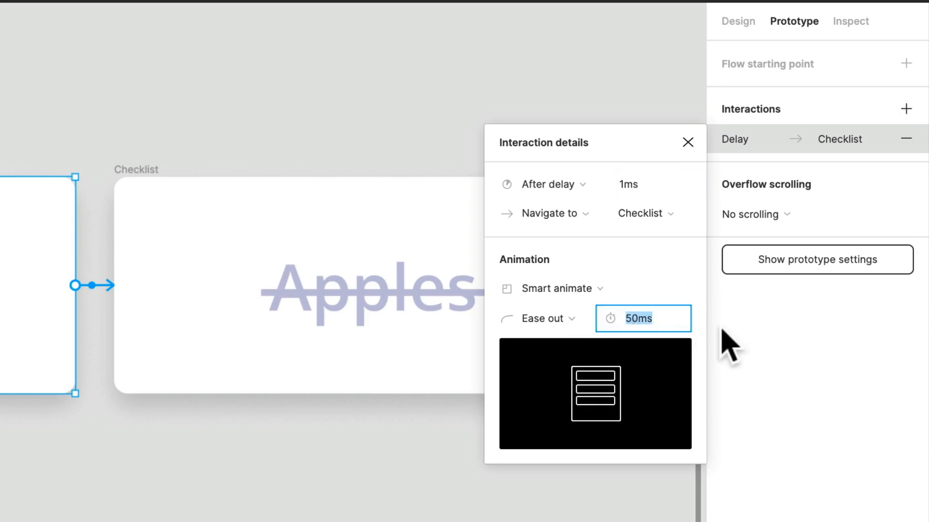
{"action": "type", "text": "75"}
{"action": "key", "text": "Return"}
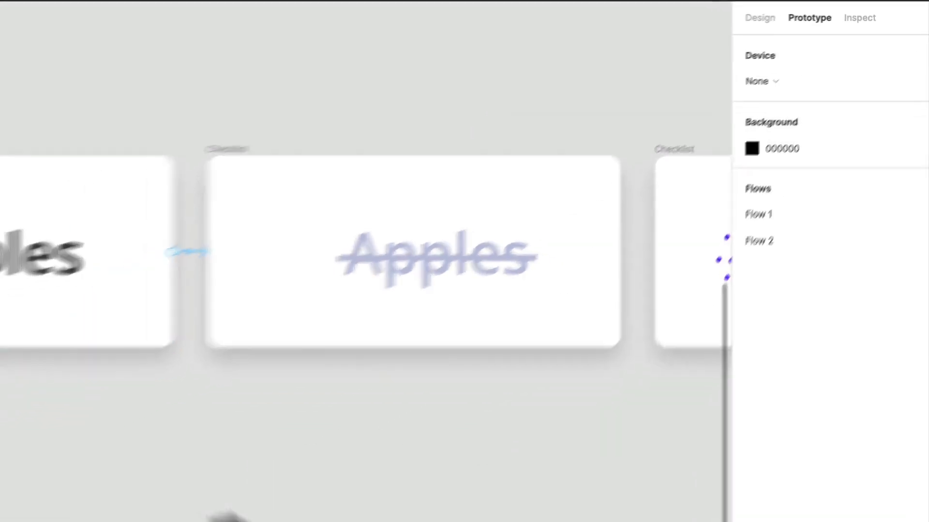
Connect the third Checklist frame to the confetti frame, triggered after a 1 ms delay, with a 150 ms animation duration.
{"action": "left_click_drag", "start_coordinate": [595, 373], "coordinate": [382, 387]}
{"action": "left_click", "coordinate": [297, 190]}
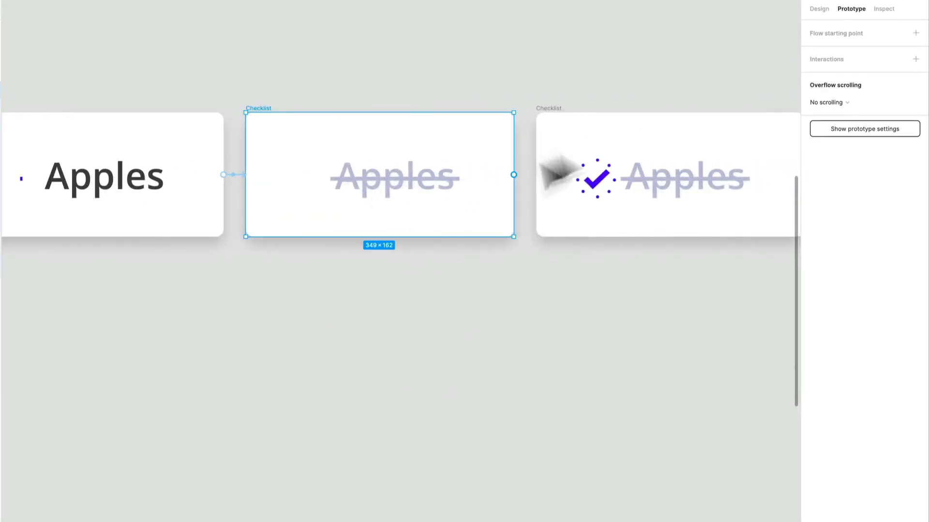
{"action": "left_click_drag", "start_coordinate": [514, 175], "coordinate": [564, 203]}
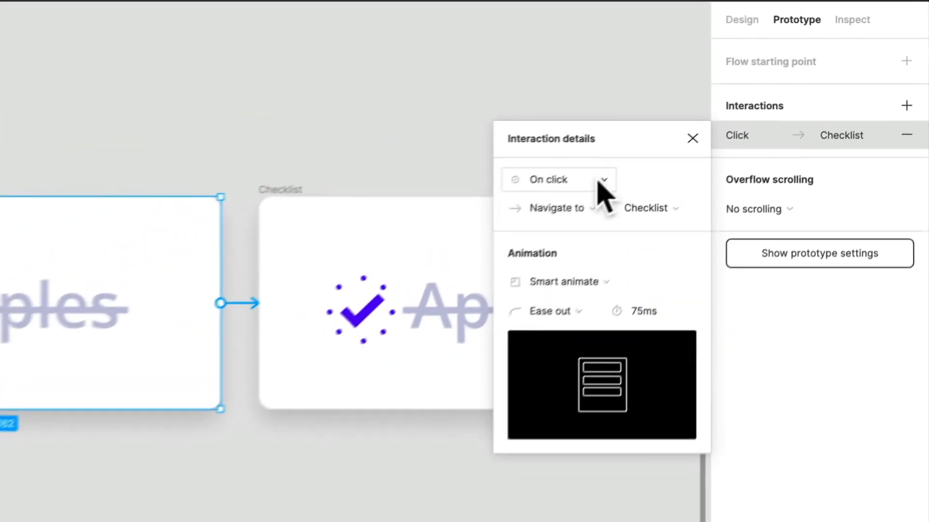
{"action": "left_click", "coordinate": [600, 180]}
{"action": "left_click", "coordinate": [520, 412]}
{"action": "left_click", "coordinate": [646, 185]}
{"action": "type", "text": "1"}
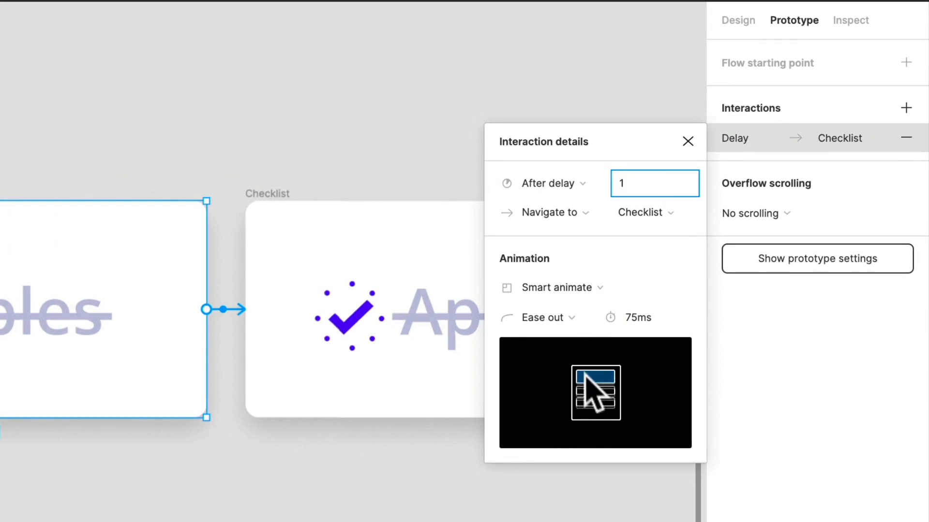
{"action": "left_click", "coordinate": [637, 318]}
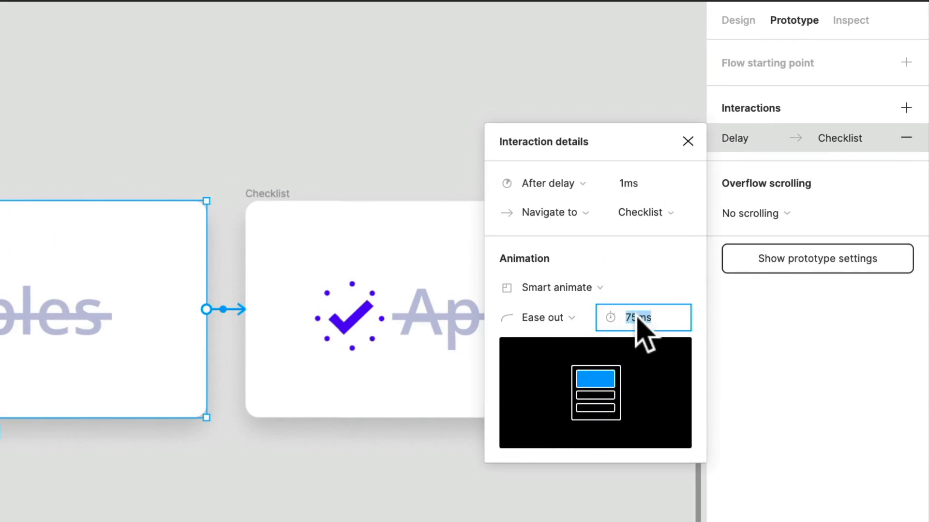
{"action": "type", "text": "150"}
{"action": "key", "text": "Return"}
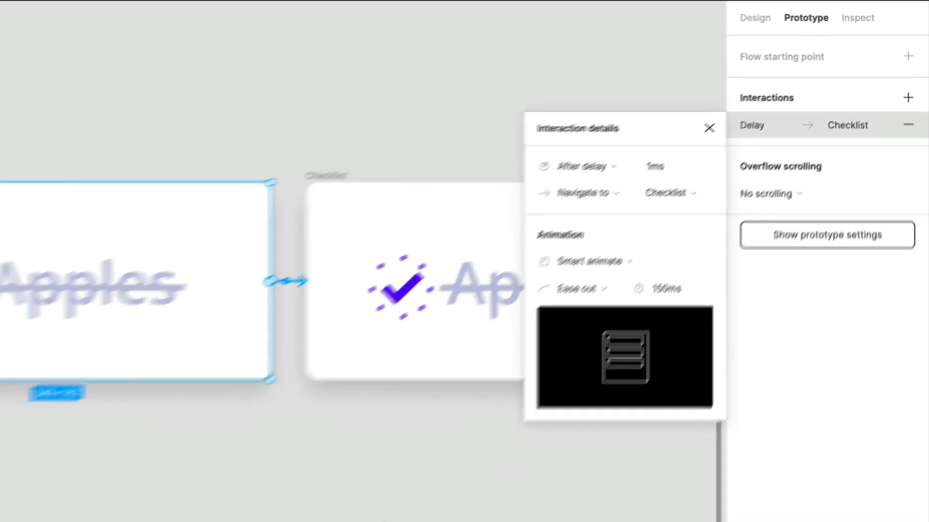
{"action": "left_click", "coordinate": [665, 385]}
Connect the confetti frame to the final Checklist frame with a 100 ms animation duration.
{"action": "left_click_drag", "start_coordinate": [665, 385], "coordinate": [395, 396]}
{"action": "left_click", "coordinate": [289, 132]}
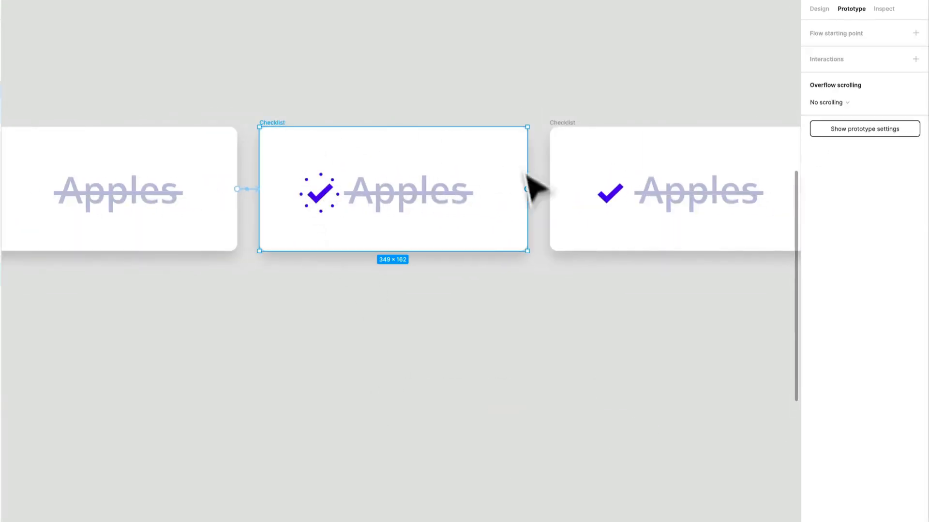
{"action": "left_click_drag", "start_coordinate": [527, 189], "coordinate": [565, 197]}
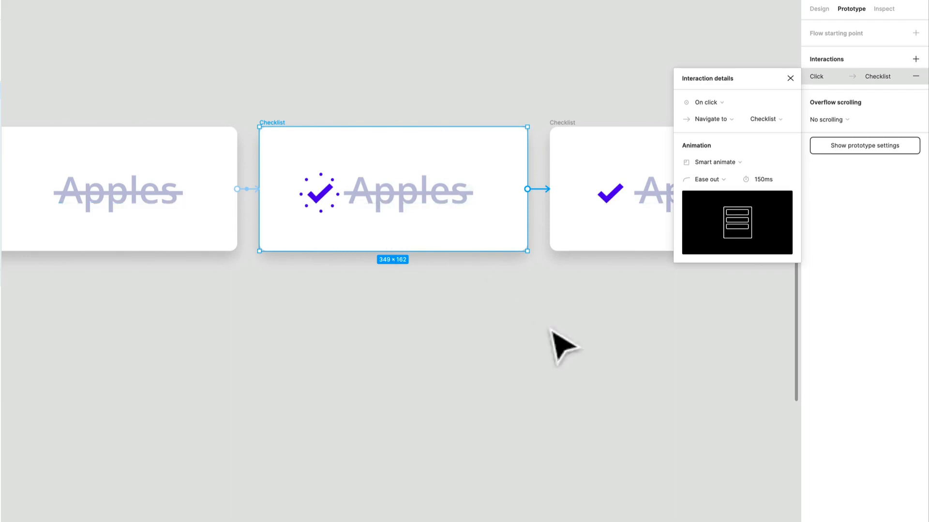
{"action": "left_click_drag", "start_coordinate": [552, 338], "coordinate": [335, 344]}
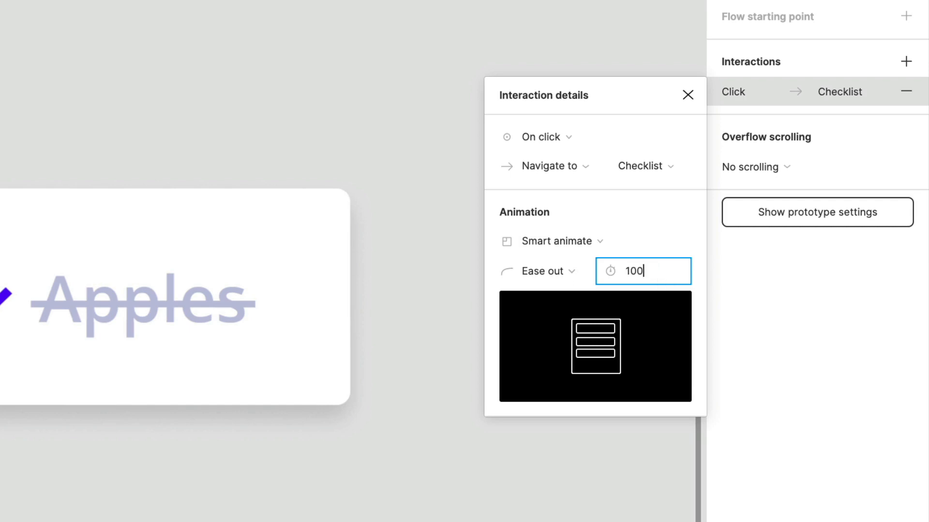
{"action": "key", "text": "Return"}
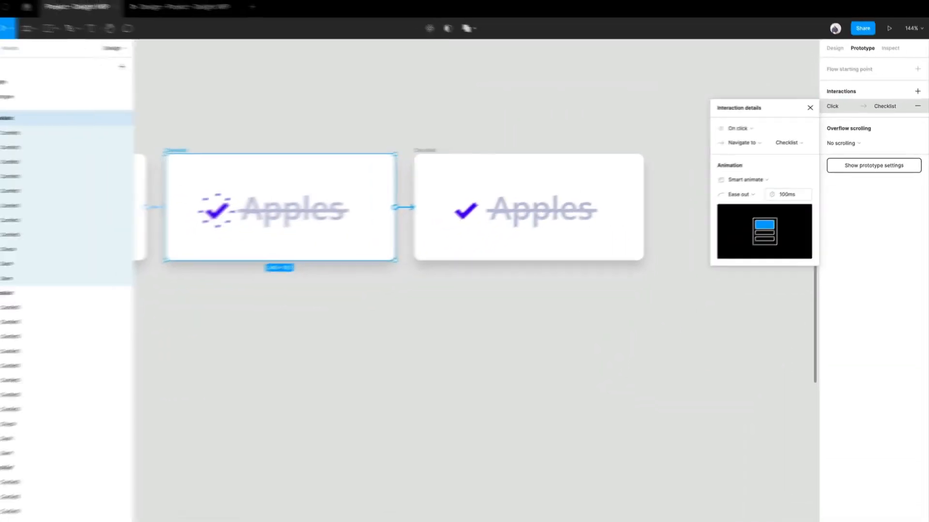
{"action": "left_click", "coordinate": [464, 321]}
Play the Checklist flow in the prototype preview by triggering the "Apples" item.
{"action": "scroll", "coordinate": [464, 321], "scroll_direction": "down", "scroll_amount": 5}
{"action": "left_click_drag", "start_coordinate": [349, 339], "coordinate": [560, 298]}
{"action": "scroll", "coordinate": [557, 292], "scroll_direction": "up", "scroll_amount": 1}
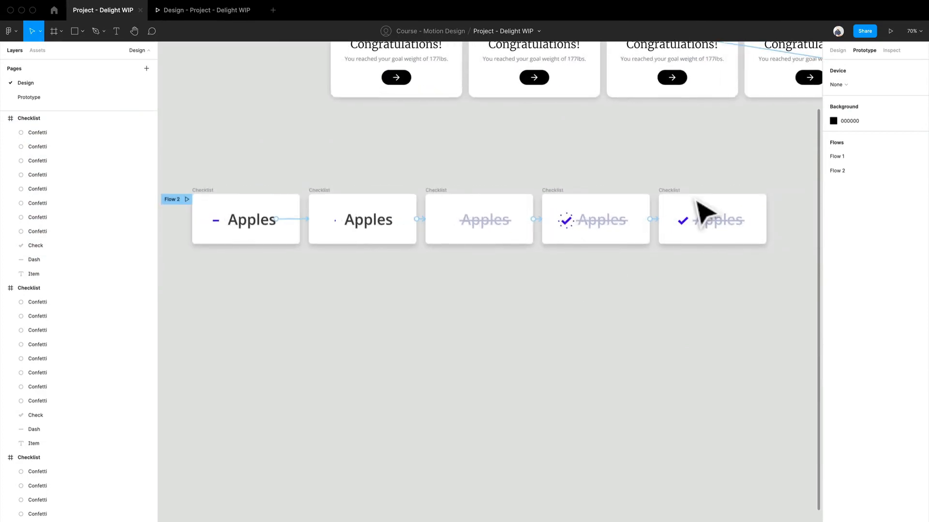
{"action": "left_click", "coordinate": [239, 19]}
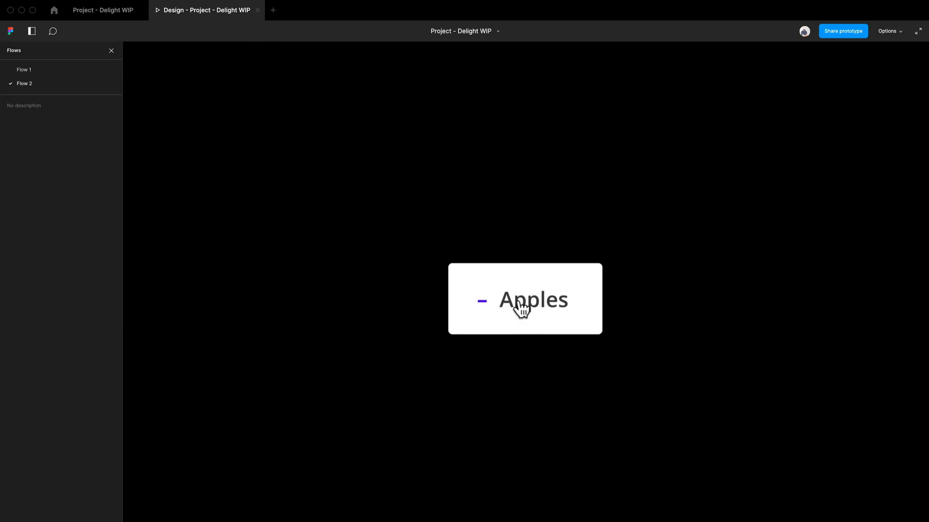
{"action": "left_click", "coordinate": [521, 312]}
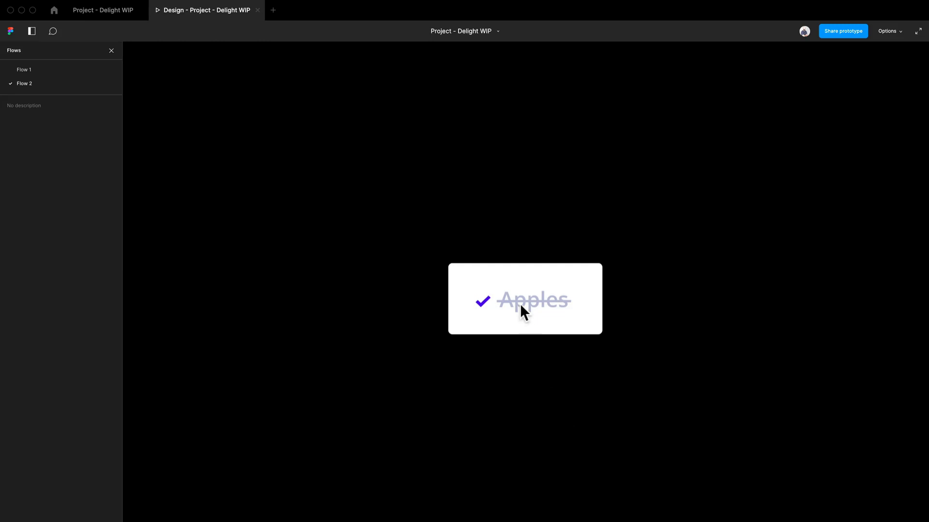
Back in the design file, change the trigger between the confetti frame and the final Checklist frame to After delay with 1 ms.
{"action": "left_click", "coordinate": [94, 14]}
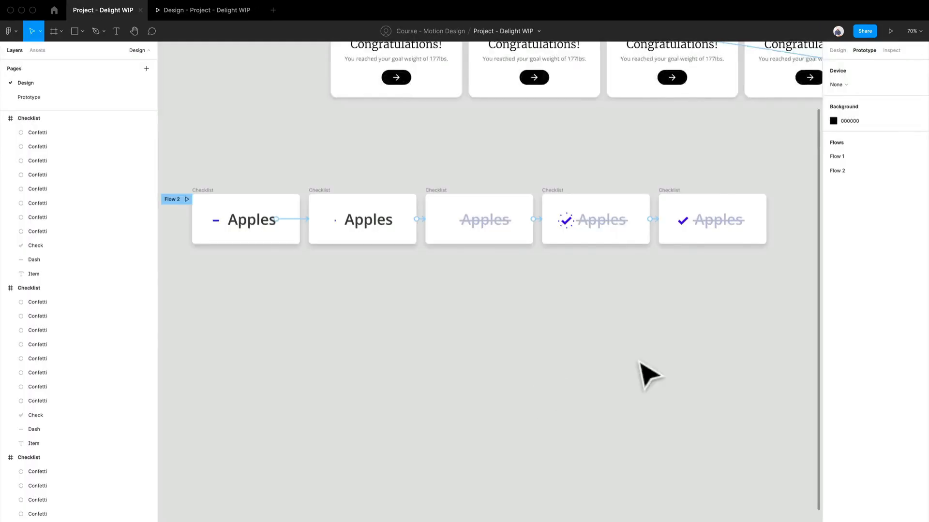
{"action": "scroll", "coordinate": [637, 363], "scroll_direction": "right", "scroll_amount": 4}
{"action": "scroll", "coordinate": [441, 259], "scroll_direction": "up", "scroll_amount": 5}
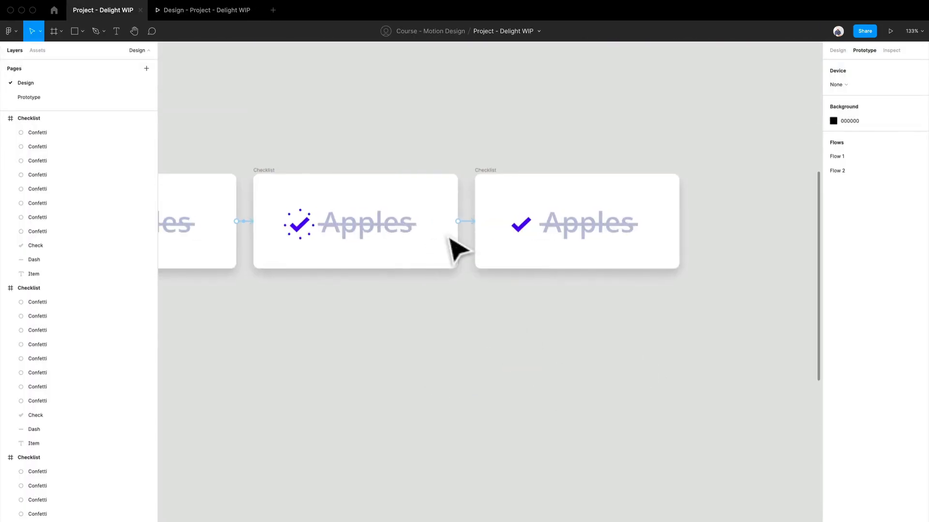
{"action": "left_click", "coordinate": [478, 228]}
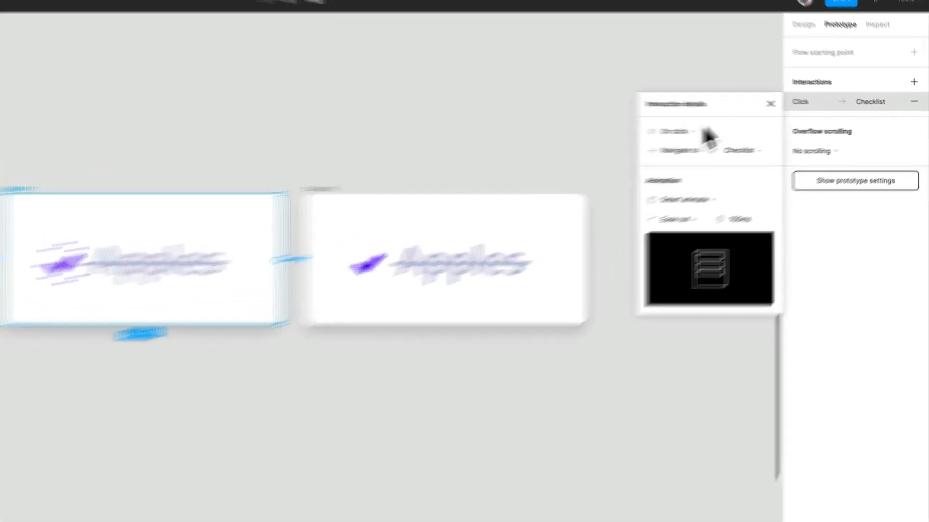
{"action": "left_click", "coordinate": [757, 128]}
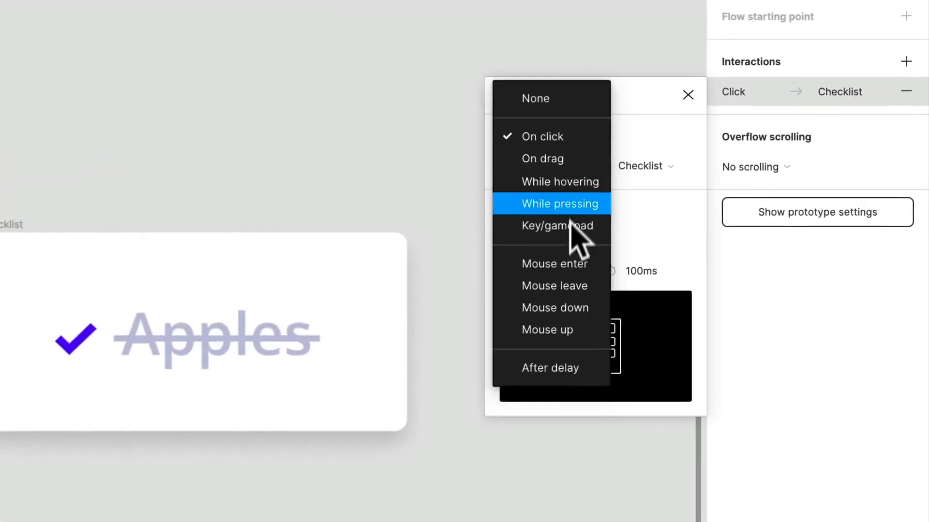
{"action": "left_click", "coordinate": [561, 369]}
{"action": "left_click", "coordinate": [646, 137]}
{"action": "type", "text": "1"}
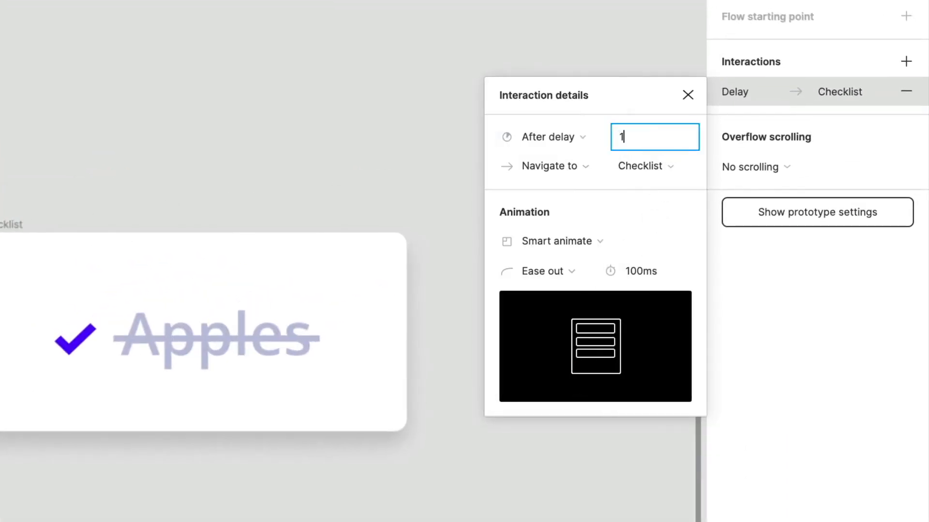
{"action": "left_click", "coordinate": [186, 100]}
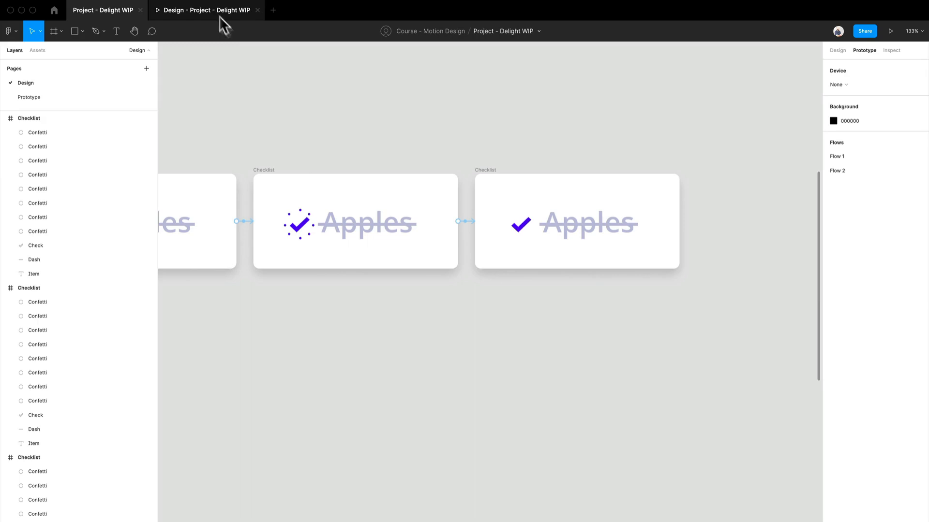
Replay the checkmark and confetti animation several times in the prototype preview to check its timing.
{"action": "left_click", "coordinate": [202, 12]}
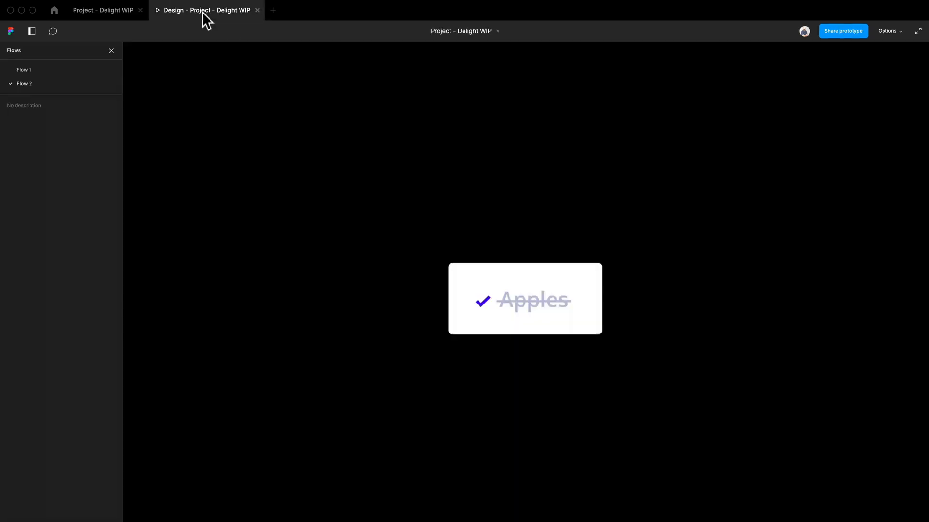
{"action": "left_click", "coordinate": [503, 304]}
{"action": "left_click", "coordinate": [507, 306]}
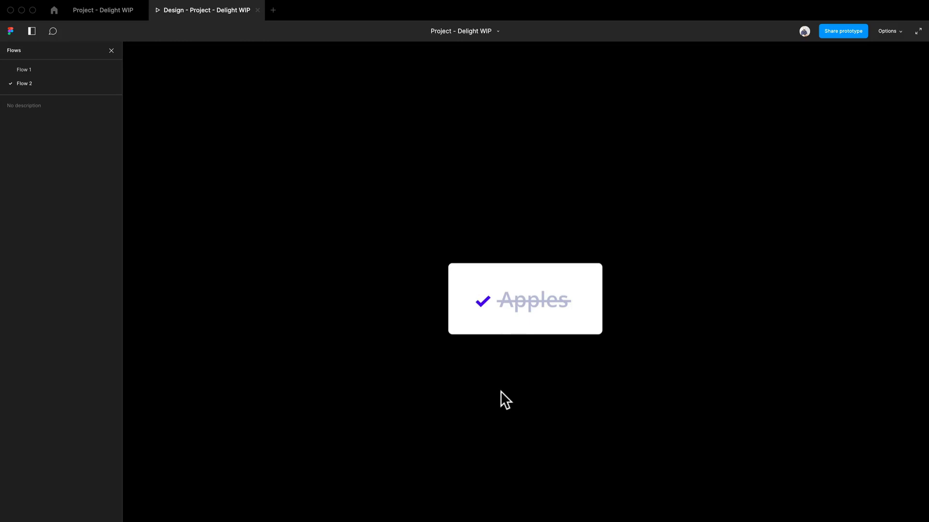
{"action": "left_click", "coordinate": [519, 305]}
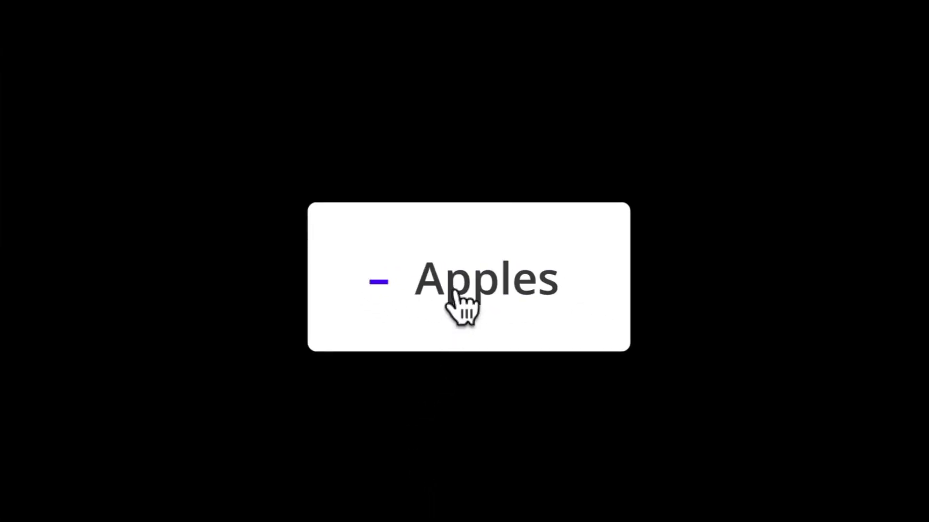
{"action": "left_click", "coordinate": [454, 292]}
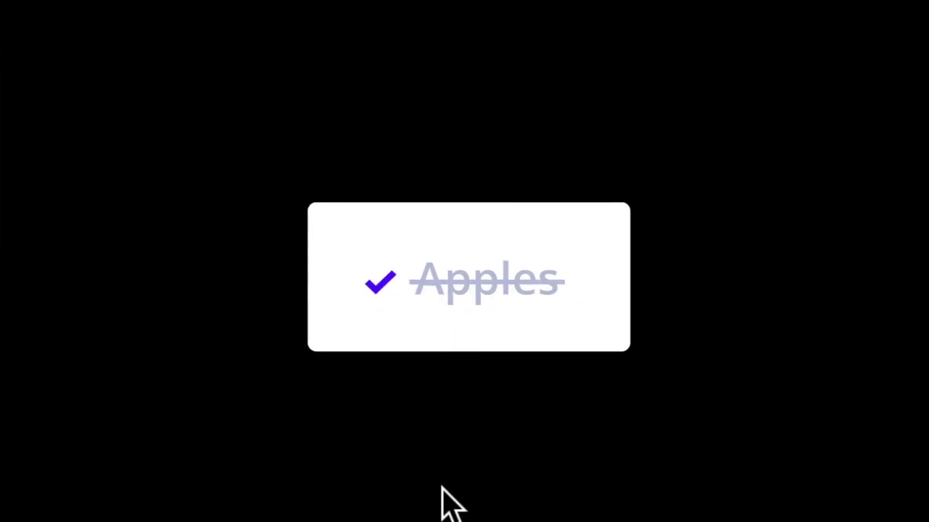
{"action": "left_click", "coordinate": [435, 272]}
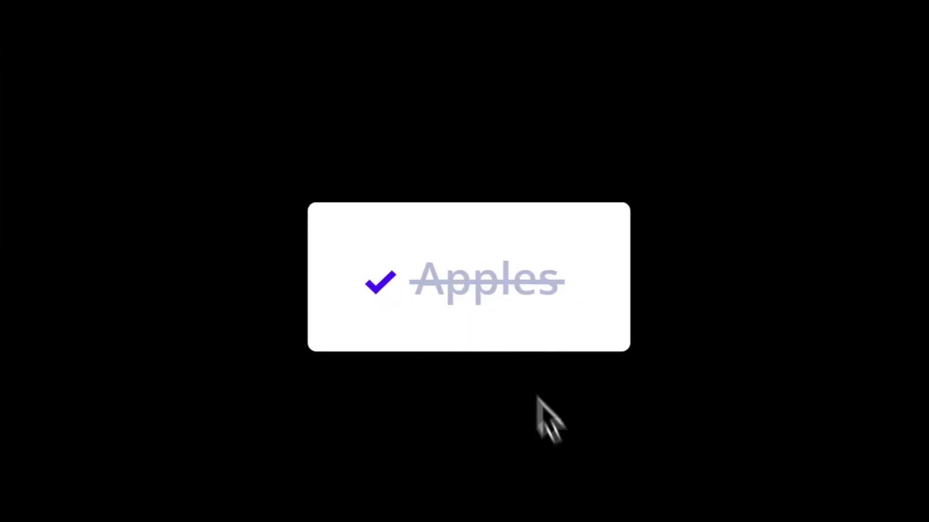
{"action": "left_click", "coordinate": [447, 295]}
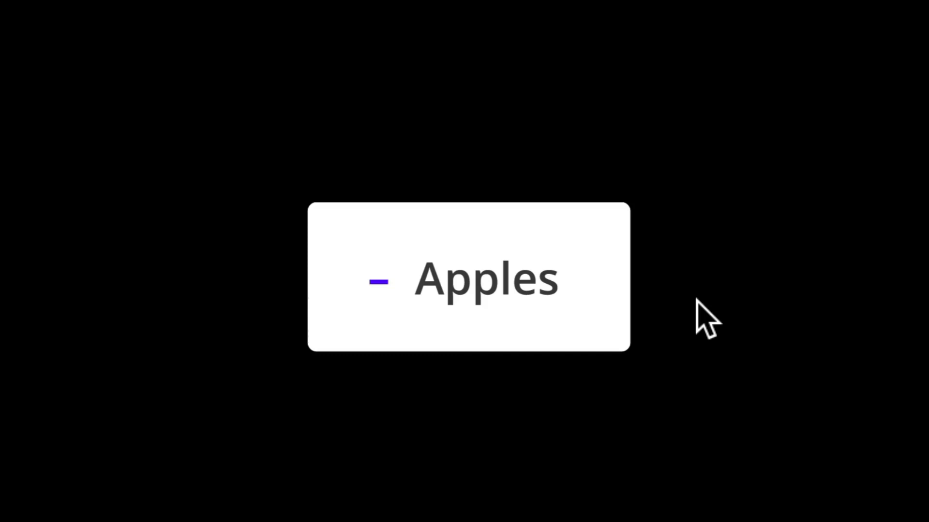
{"action": "left_click", "coordinate": [509, 296]}
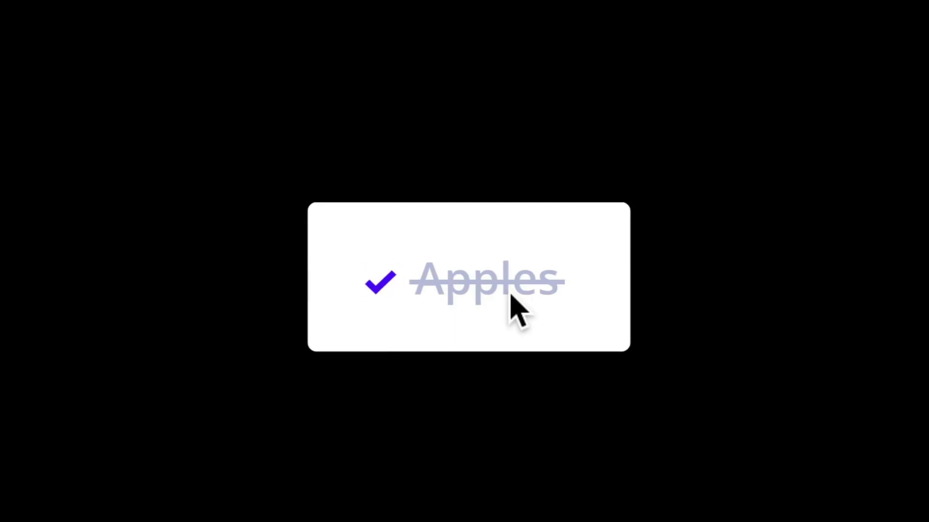
Trigger the "Apples" item again in the prototype preview to recheck the checkmark animation.
{"action": "left_click", "coordinate": [510, 295]}
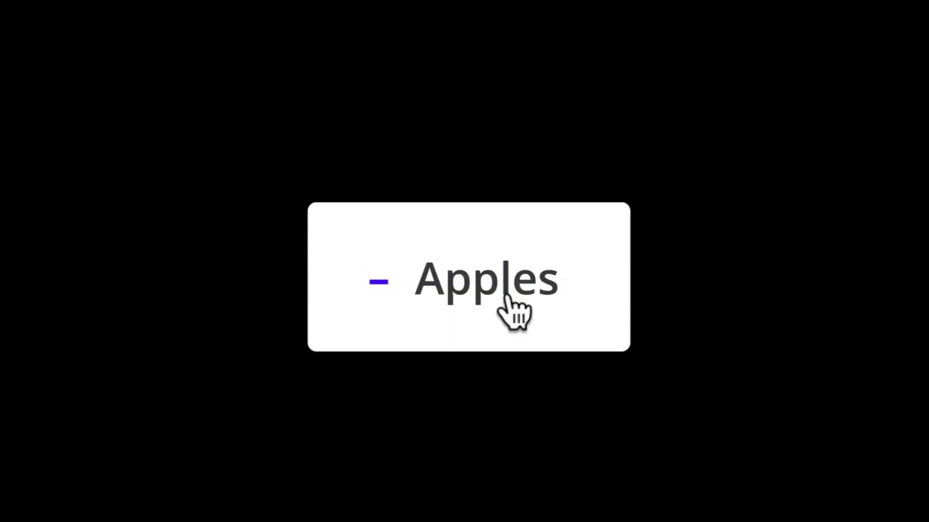
{"action": "left_click", "coordinate": [510, 295]}
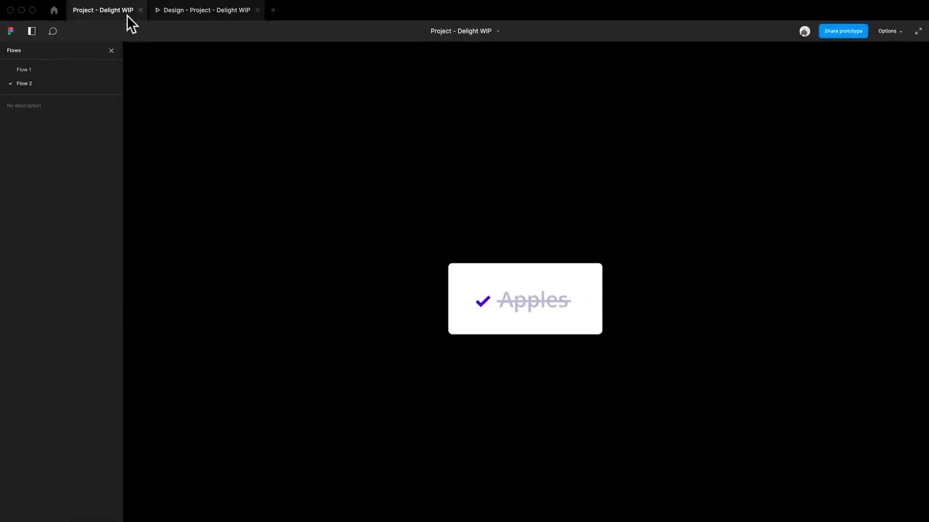
Back in the design file, duplicate the first unchecked Checklist frame and place the copy at the end of the Checklist row.
{"action": "left_click", "coordinate": [126, 15]}
{"action": "scroll", "coordinate": [479, 291], "scroll_direction": "down", "scroll_amount": 5}
{"action": "scroll", "coordinate": [484, 297], "scroll_direction": "down", "scroll_amount": 1}
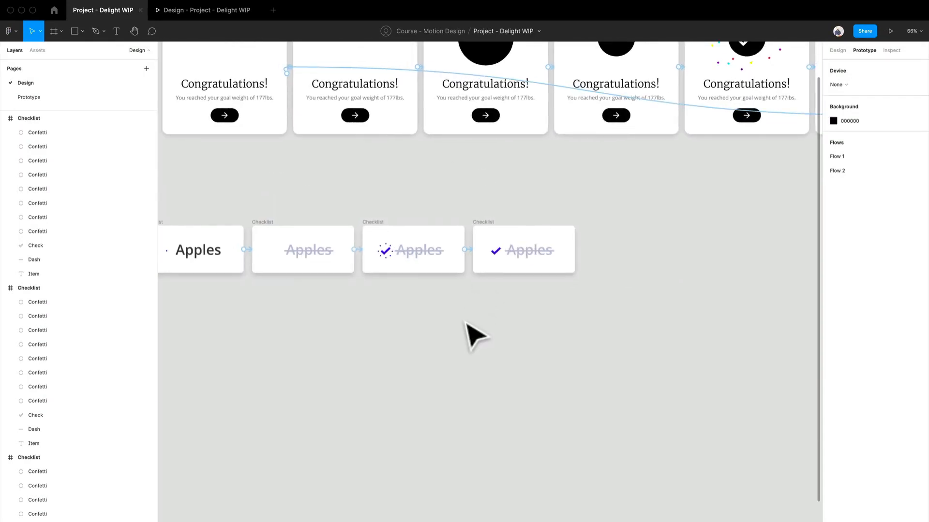
{"action": "left_click_drag", "start_coordinate": [533, 300], "coordinate": [617, 300]}
{"action": "scroll", "coordinate": [412, 317], "scroll_direction": "down", "scroll_amount": 3}
{"action": "left_click_drag", "start_coordinate": [411, 319], "coordinate": [468, 314]}
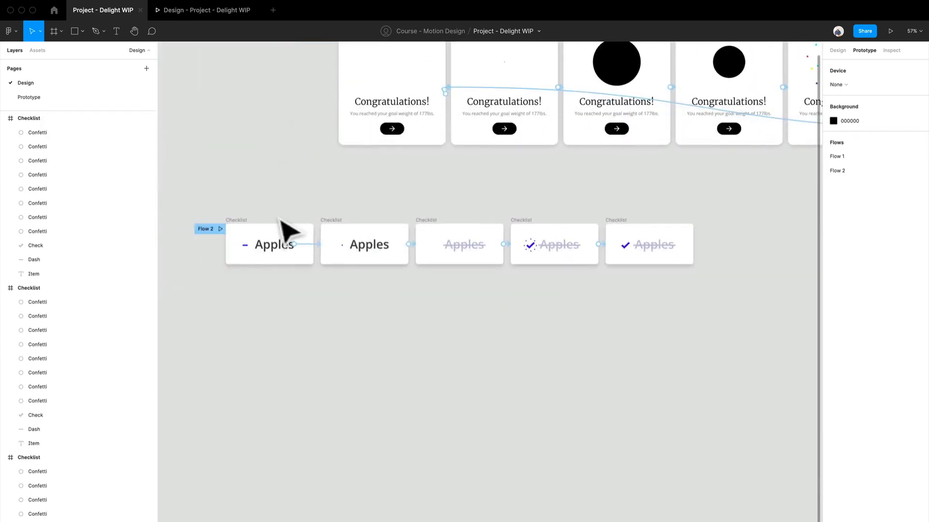
{"action": "left_click", "coordinate": [252, 233]}
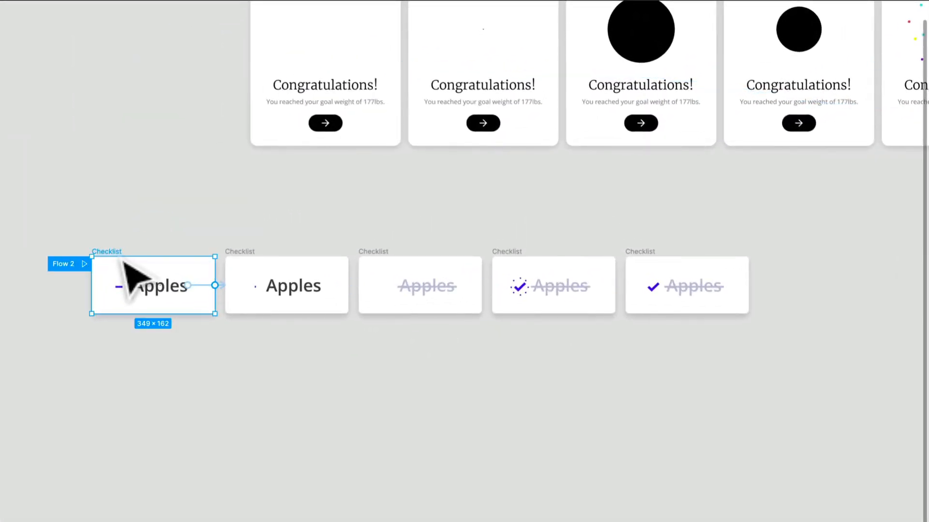
{"action": "left_click_drag", "start_coordinate": [123, 264], "coordinate": [792, 295]}
Delete the copied interaction from the "Apples" text in the duplicated Checklist frame.
{"action": "scroll", "coordinate": [849, 321], "scroll_direction": "up", "scroll_amount": 5}
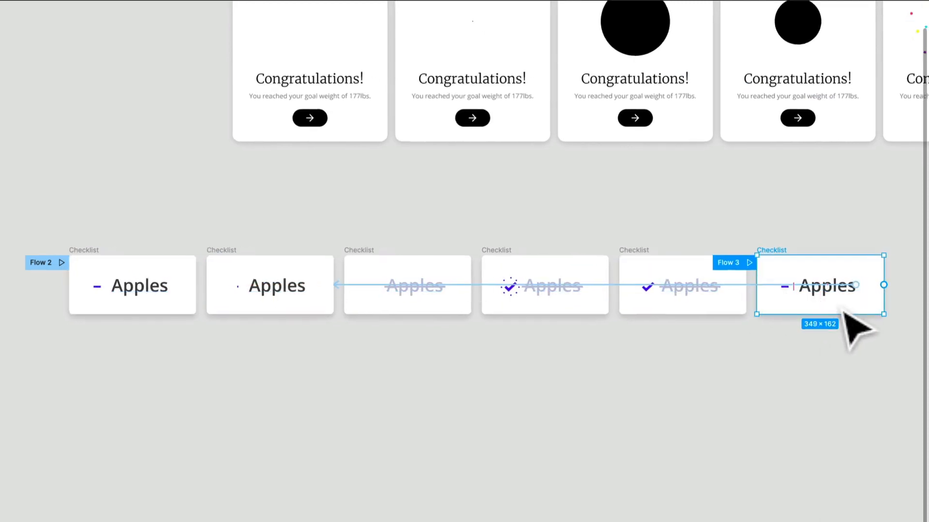
{"action": "scroll", "coordinate": [845, 314], "scroll_direction": "up", "scroll_amount": 2}
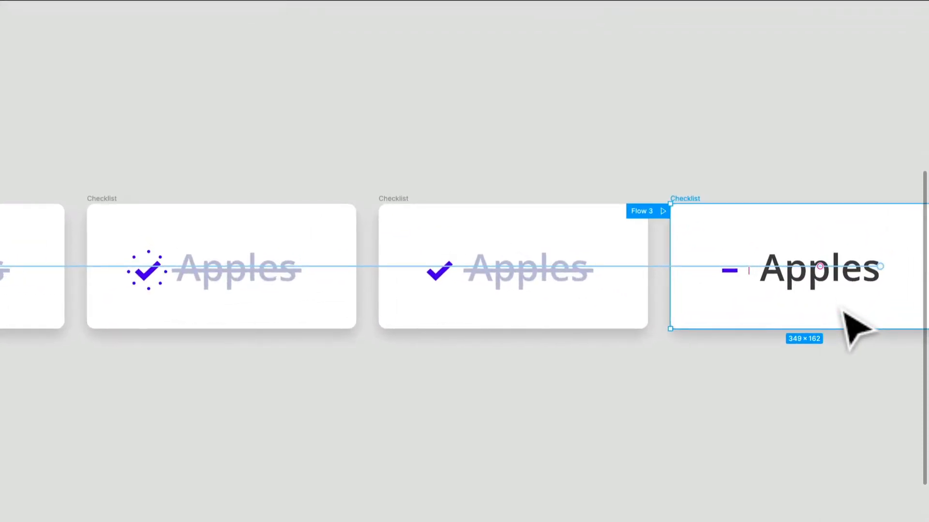
{"action": "left_click", "coordinate": [696, 274]}
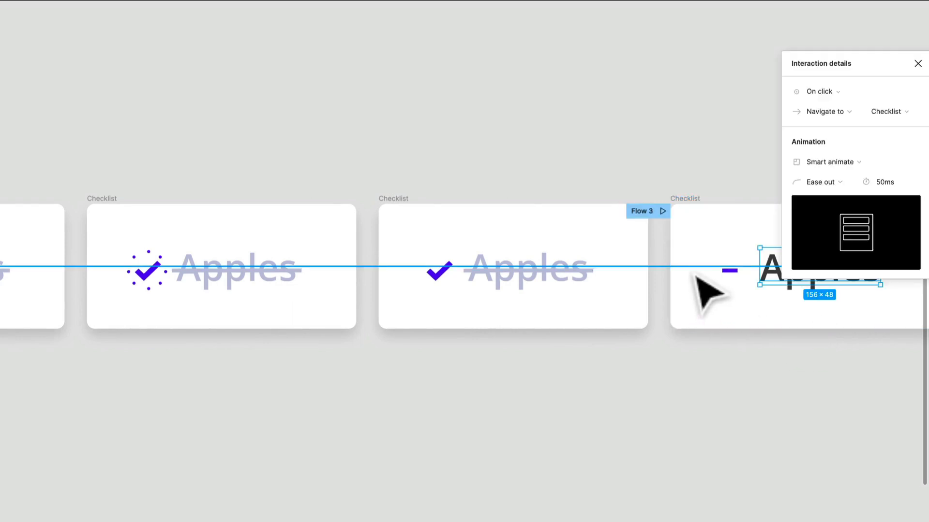
{"action": "key", "text": "Delete"}
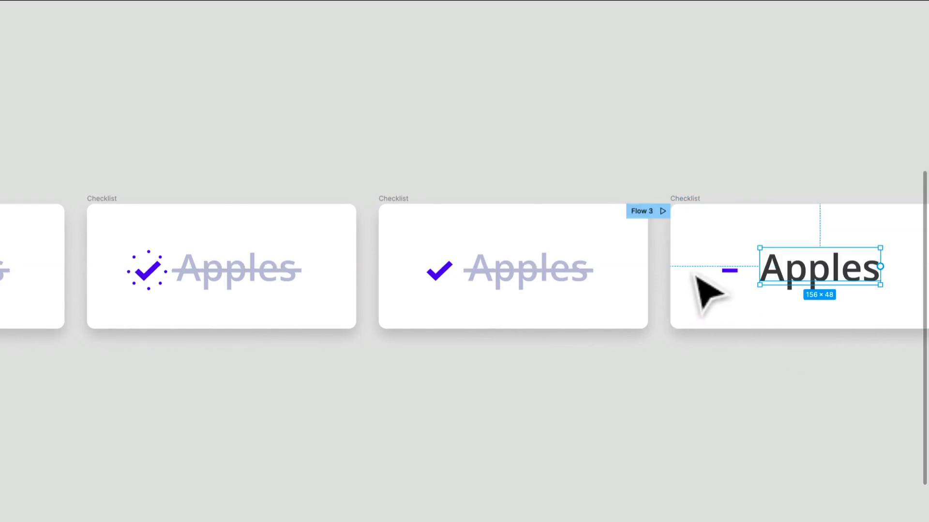
Remove the Flow 3 starting point from the duplicated Checklist frame.
{"action": "left_click", "coordinate": [717, 164]}
{"action": "left_click_drag", "start_coordinate": [692, 182], "coordinate": [524, 176]}
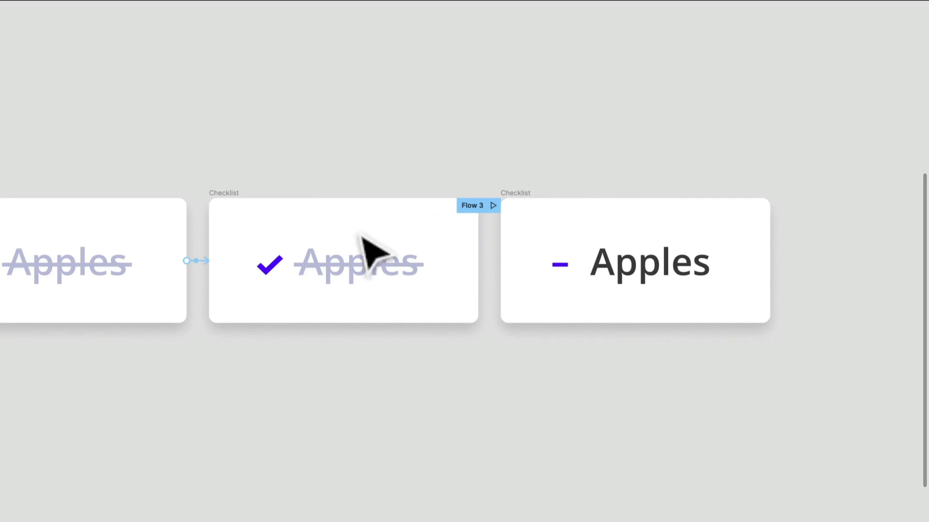
{"action": "left_click", "coordinate": [551, 205]}
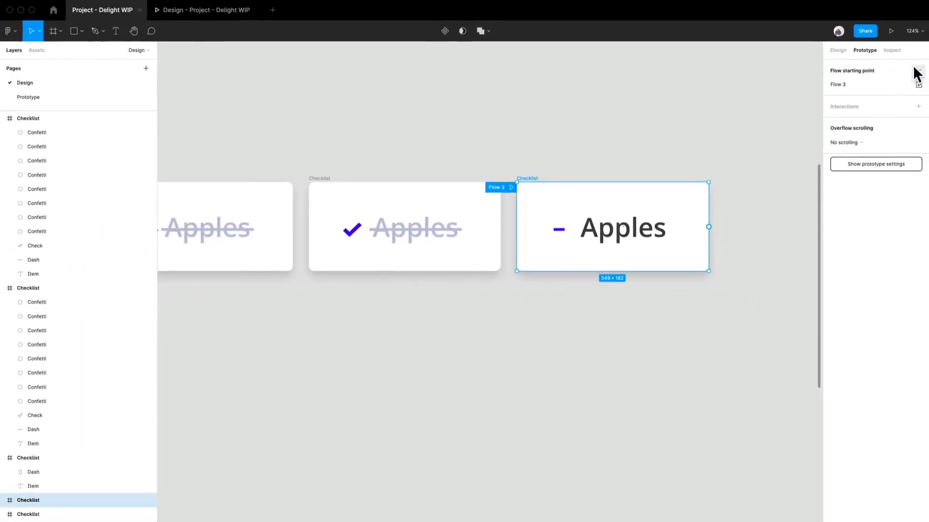
{"action": "left_click", "coordinate": [917, 73]}
{"action": "left_click", "coordinate": [386, 174]}
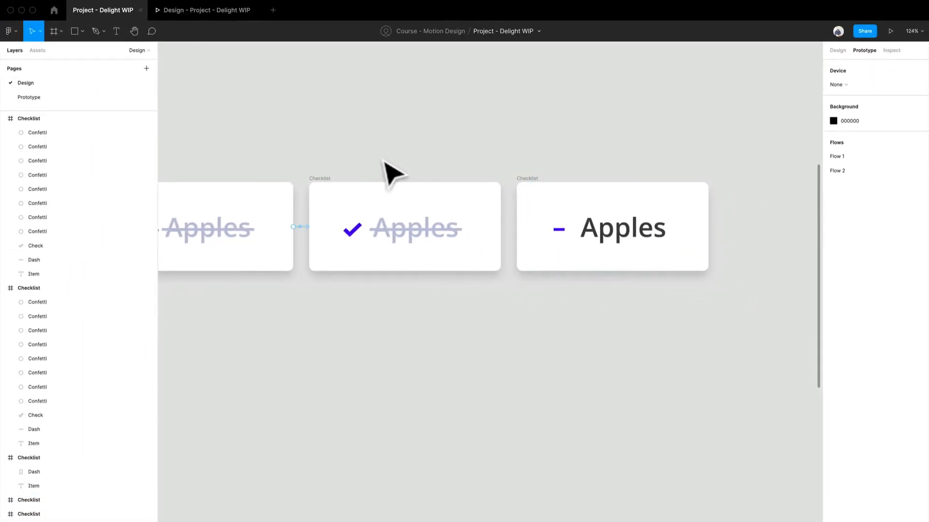
Connect the struck-through "Apples" text in the final checked frame to the duplicated unchecked frame with an On click Smart animate interaction.
{"action": "left_click", "coordinate": [361, 235]}
{"action": "left_click", "coordinate": [444, 238]}
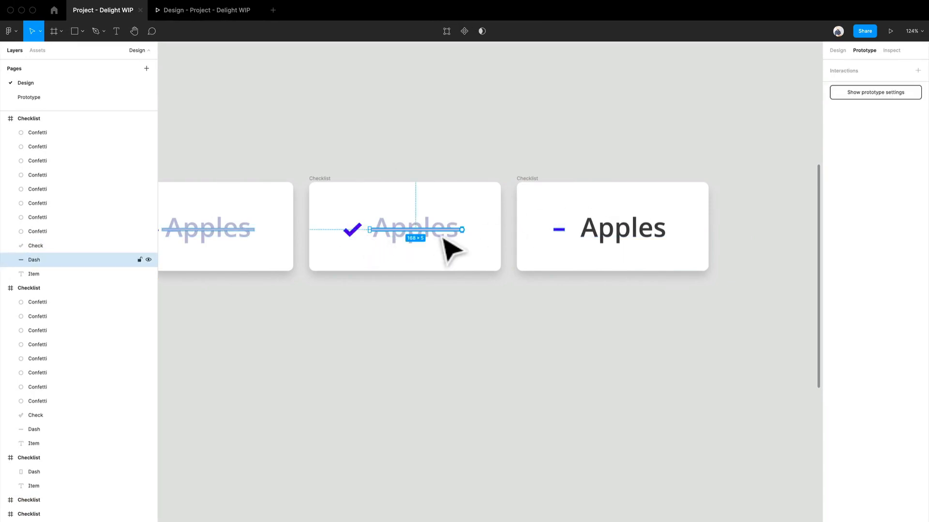
{"action": "left_click", "coordinate": [496, 104]}
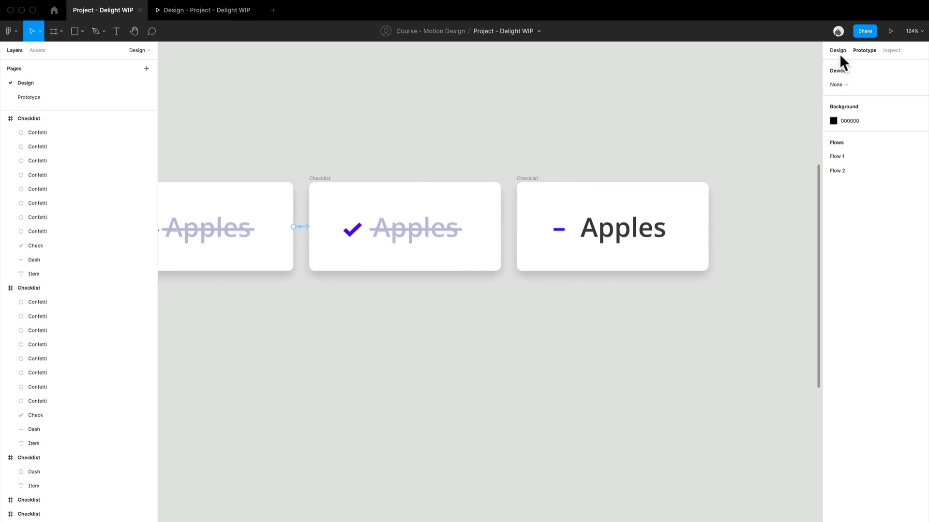
{"action": "left_click", "coordinate": [428, 233]}
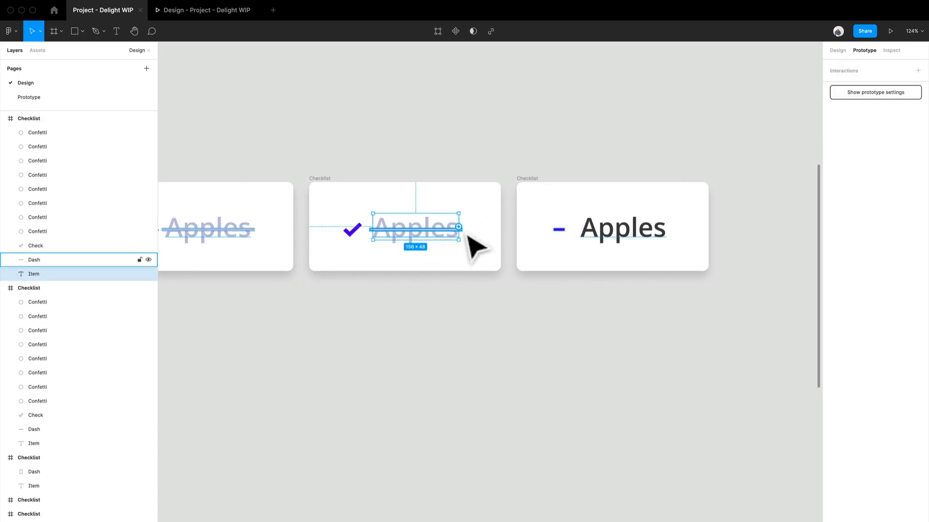
{"action": "left_click_drag", "start_coordinate": [459, 227], "coordinate": [561, 249]}
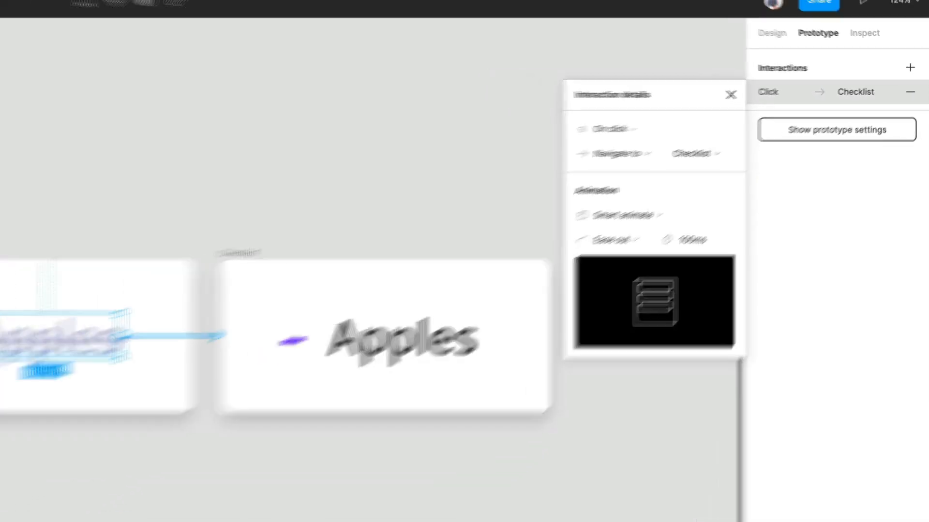
{"action": "left_click", "coordinate": [580, 460]}
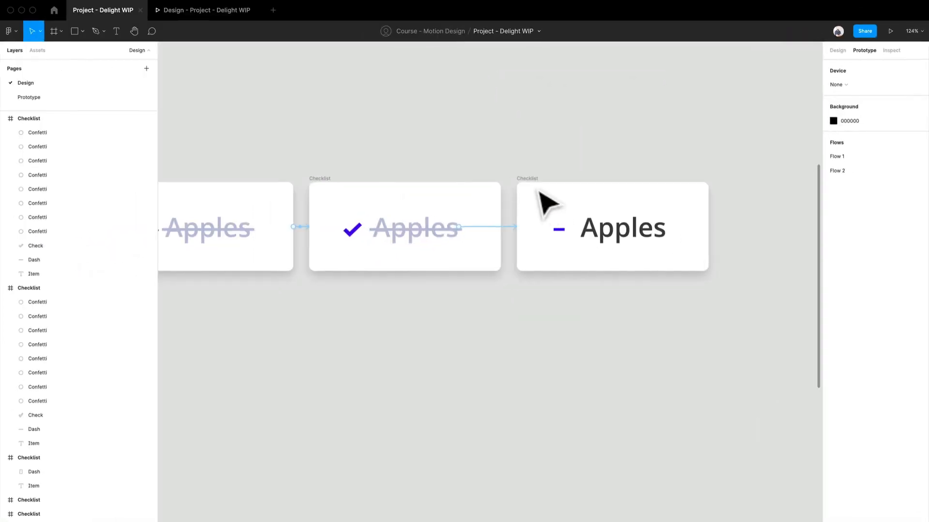
Connect the duplicated Checklist frame back to the first one with a 1 ms After delay trigger and a 1 ms Smart animate duration.
{"action": "left_click", "coordinate": [539, 192]}
{"action": "scroll", "coordinate": [540, 191], "scroll_direction": "down", "scroll_amount": 10}
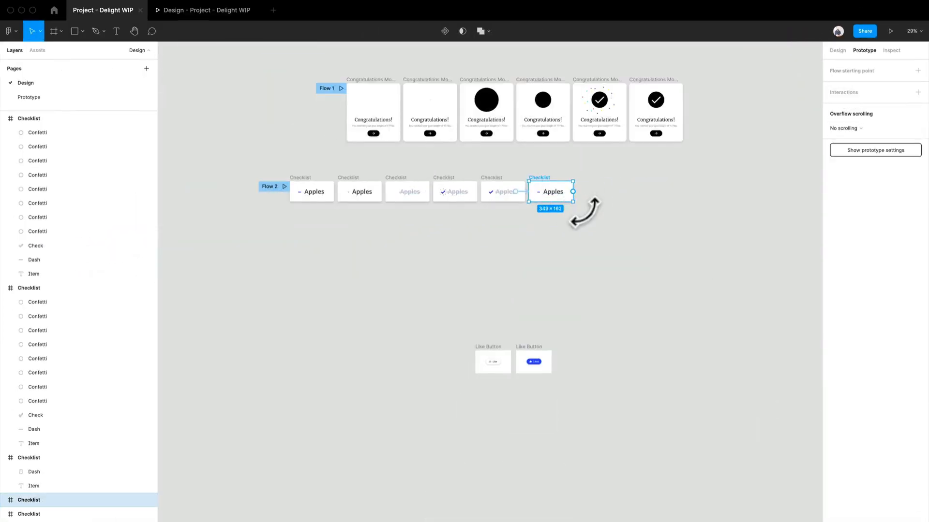
{"action": "left_click_drag", "start_coordinate": [573, 191], "coordinate": [310, 201]}
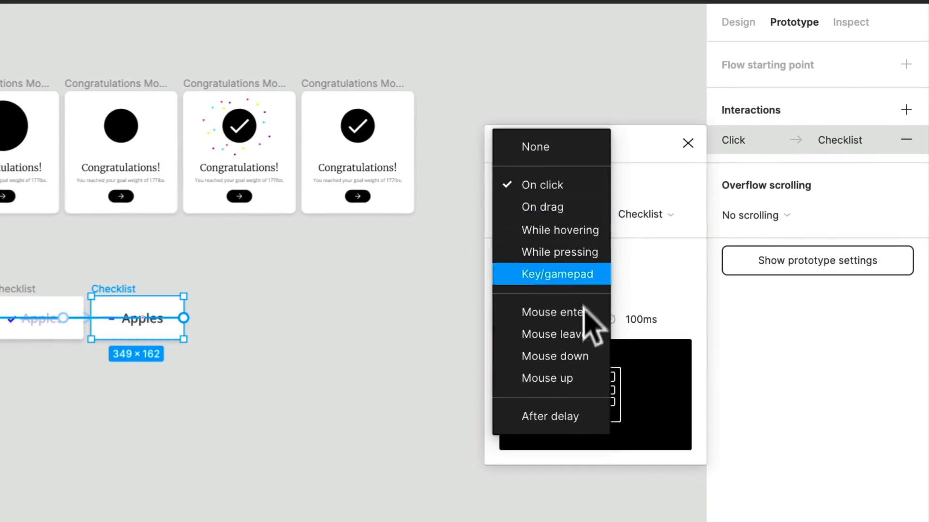
{"action": "left_click", "coordinate": [561, 418]}
{"action": "left_click", "coordinate": [640, 192]}
{"action": "type", "text": "1"}
{"action": "left_click", "coordinate": [645, 319]}
{"action": "type", "text": "1"}
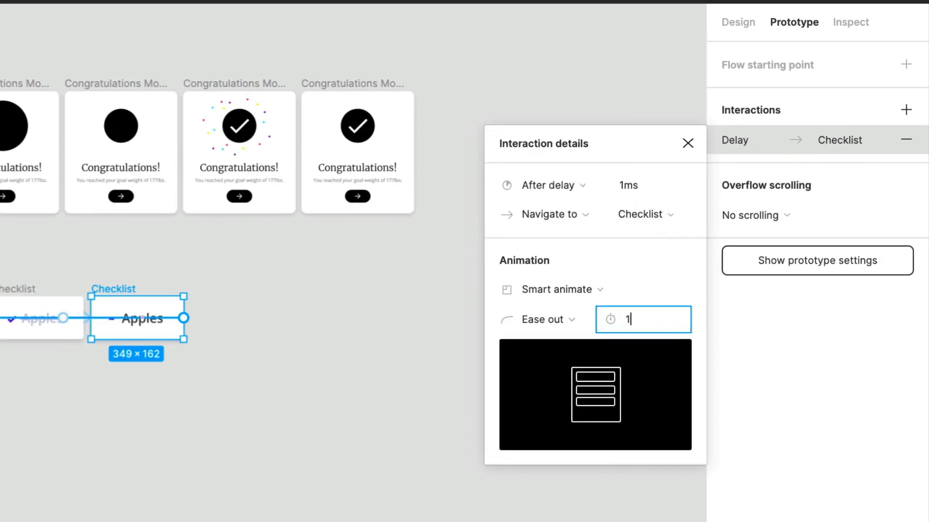
{"action": "key", "text": "Return"}
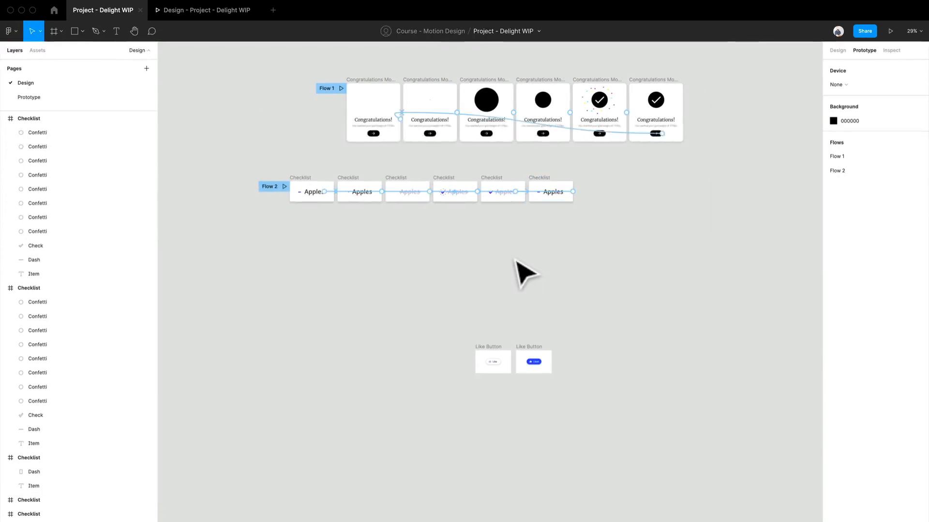
Check and uncheck the "Apples" item repeatedly in the prototype preview to test the looping Checklist flow.
{"action": "scroll", "coordinate": [523, 271], "scroll_direction": "up", "scroll_amount": 5}
{"action": "scroll", "coordinate": [549, 223], "scroll_direction": "up", "scroll_amount": 3}
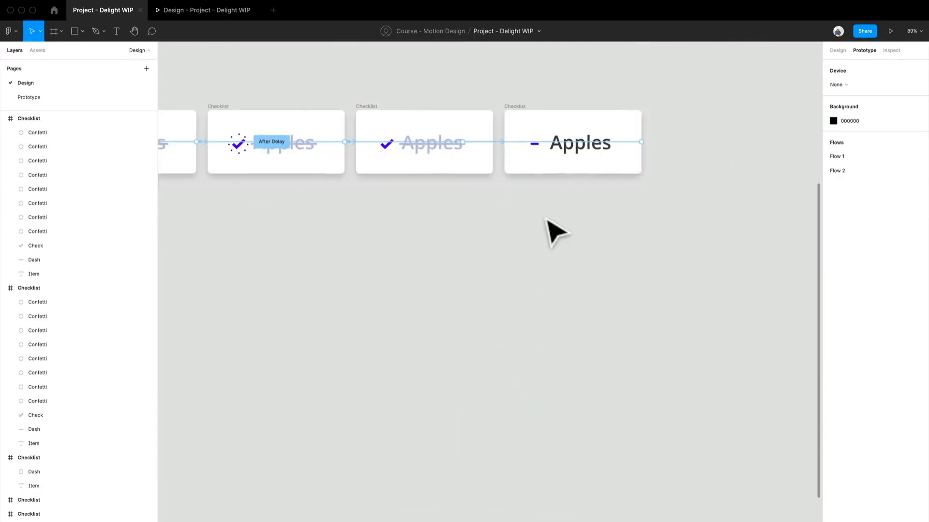
{"action": "left_click_drag", "start_coordinate": [496, 247], "coordinate": [548, 329]}
{"action": "left_click", "coordinate": [227, 10]}
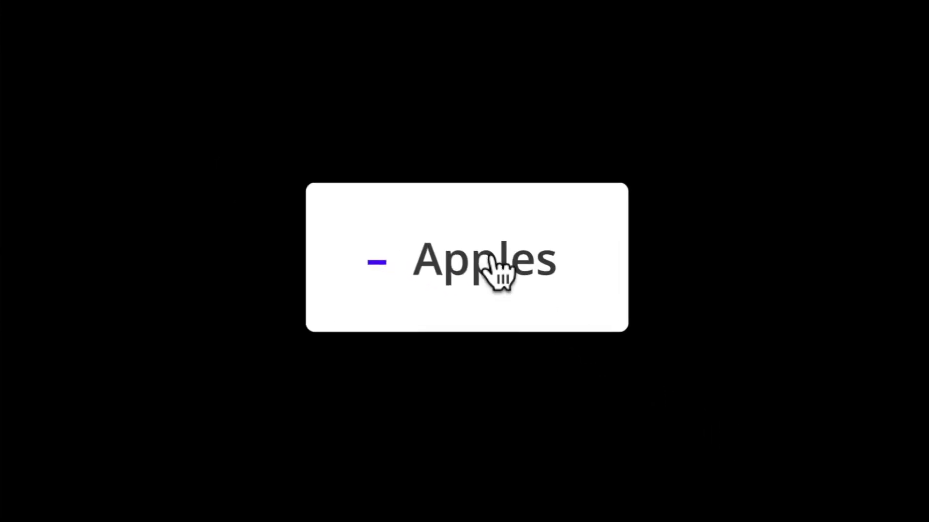
{"action": "left_click", "coordinate": [520, 300]}
{"action": "left_click", "coordinate": [458, 273]}
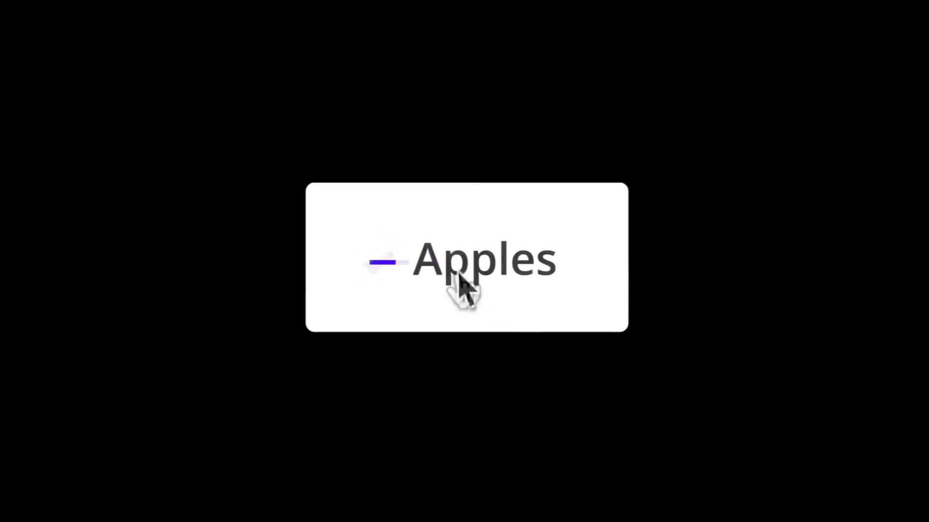
{"action": "left_click", "coordinate": [493, 276]}
{"action": "left_click", "coordinate": [492, 276]}
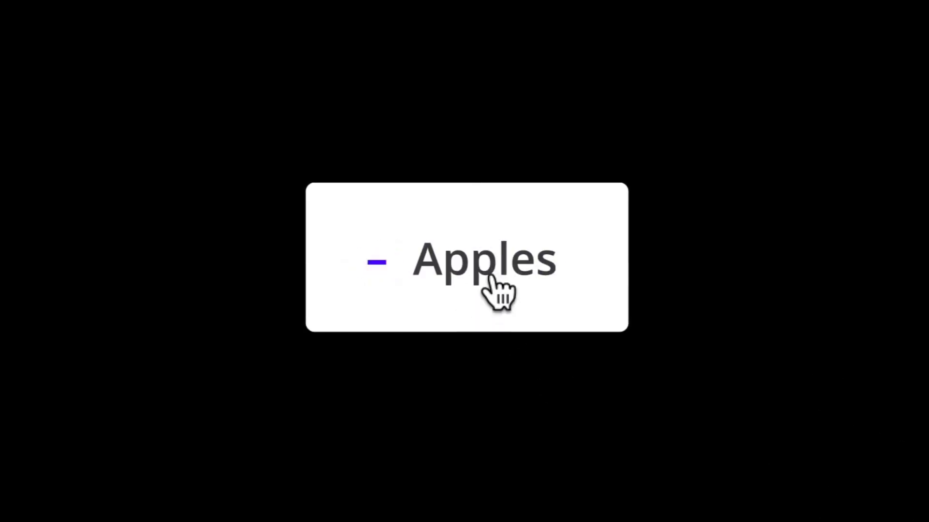
{"action": "left_click", "coordinate": [490, 276]}
{"action": "left_click", "coordinate": [489, 278]}
{"action": "left_click", "coordinate": [476, 271]}
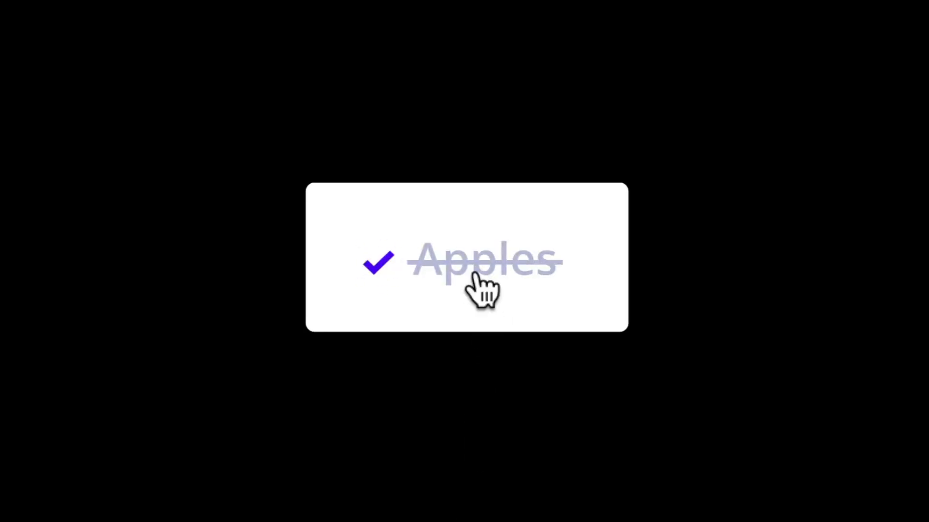
{"action": "left_click", "coordinate": [476, 281]}
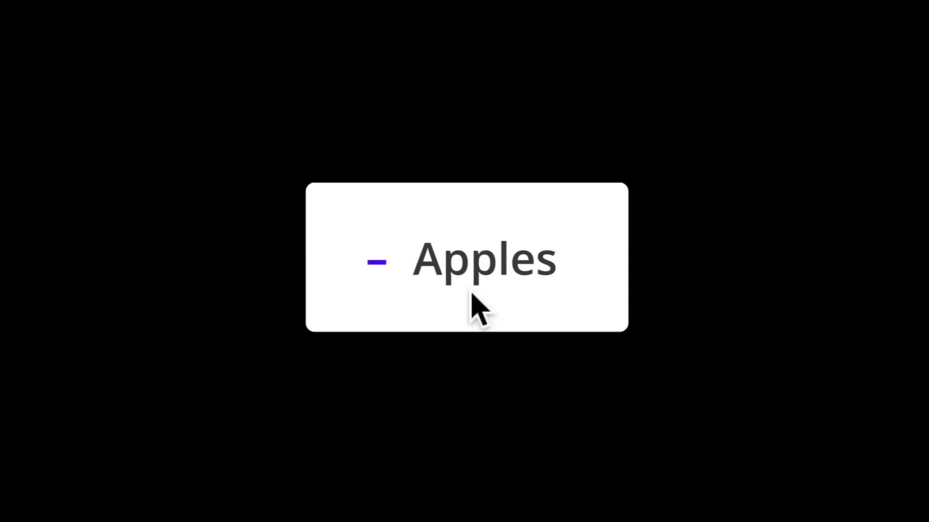